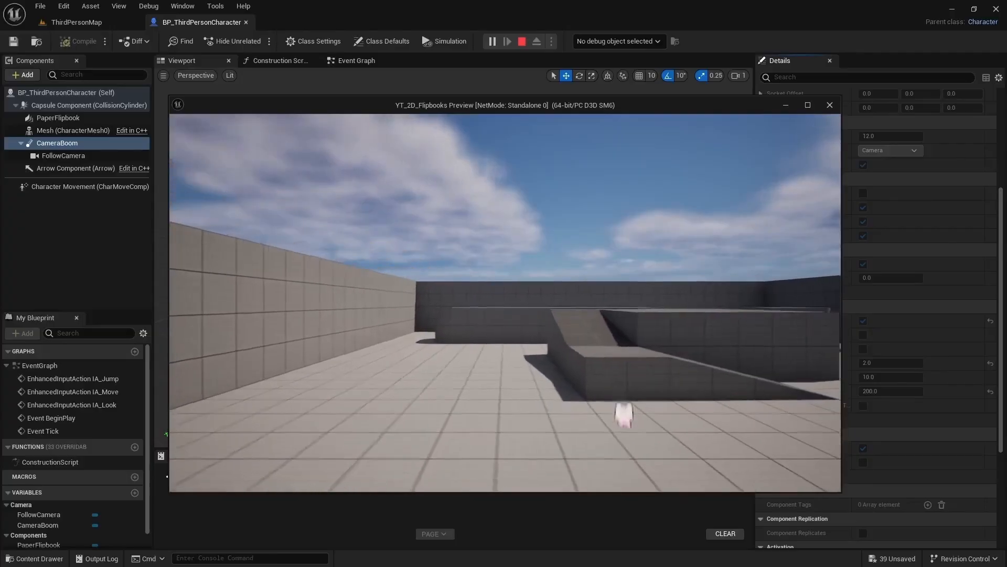
# Play-test the flipbook character in the preview level by walking it sideways and backward and making it jump.
pyautogui.press('a')
pyautogui.press('d')
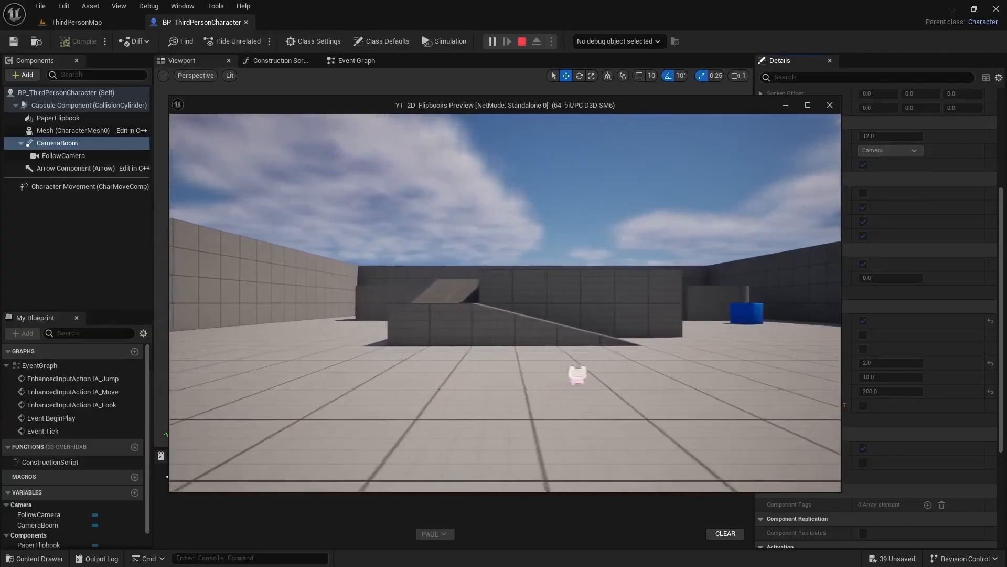
pyautogui.press('space')
pyautogui.press('space')
pyautogui.press('s')
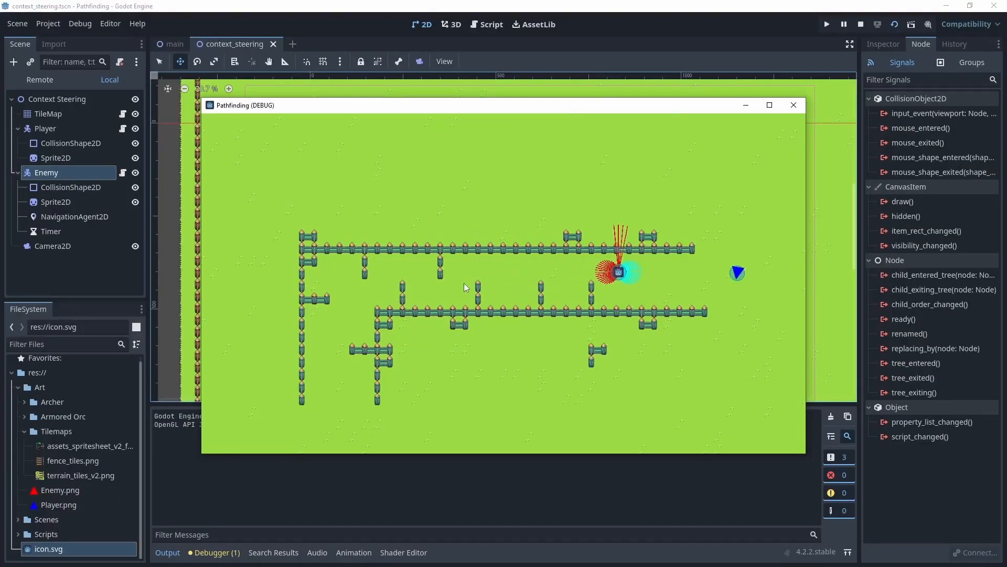
# In the Godot pathfinding demo, steer the player around the fences to test how the enemy follows it.
pyautogui.press('w')
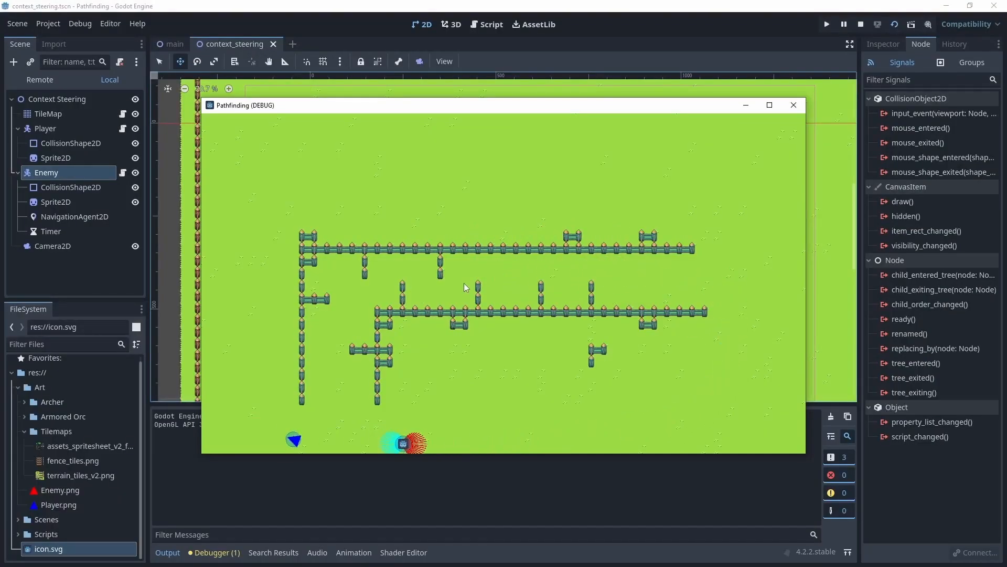
pyautogui.press('d')
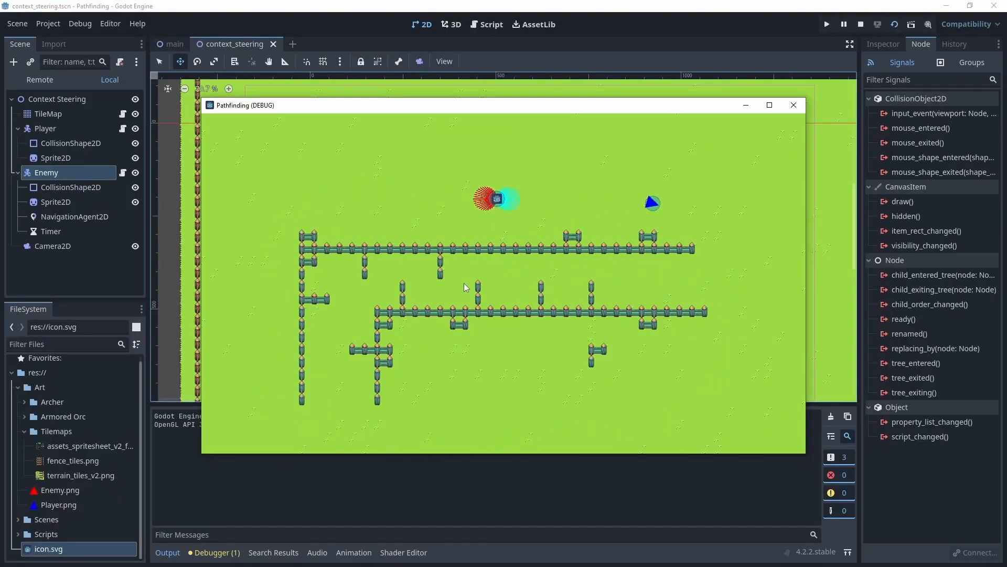
pyautogui.press('s')
pyautogui.press('a')
pyautogui.press('d')
pyautogui.press('w')
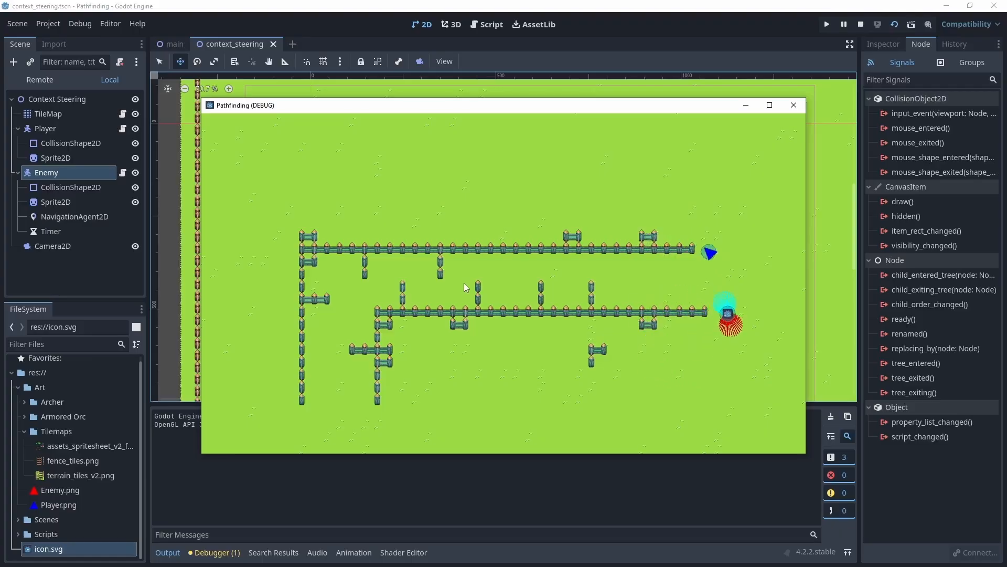
pyautogui.press('a')
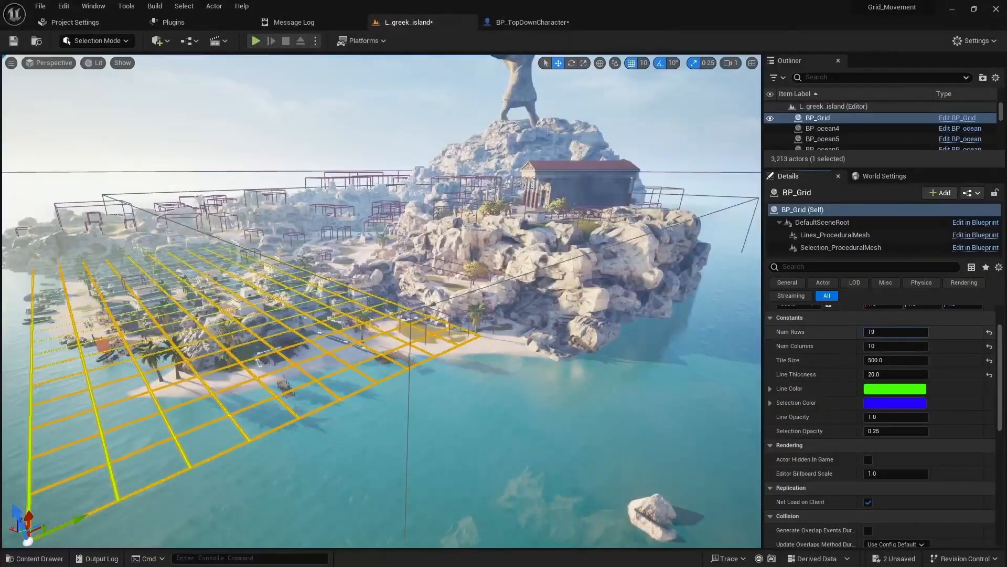
# In Unreal Editor, set BP_Grid's row and column counts to 200 and adjust its line thickness.
pyautogui.moveTo(872, 332); pyautogui.dragTo(876, 332)
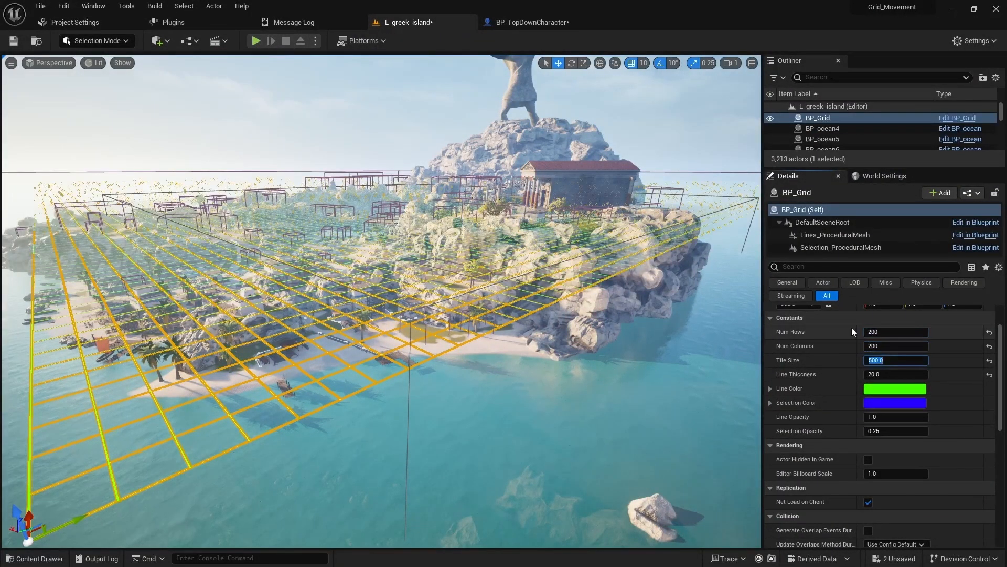
pyautogui.moveTo(872, 374); pyautogui.dragTo(892, 374)
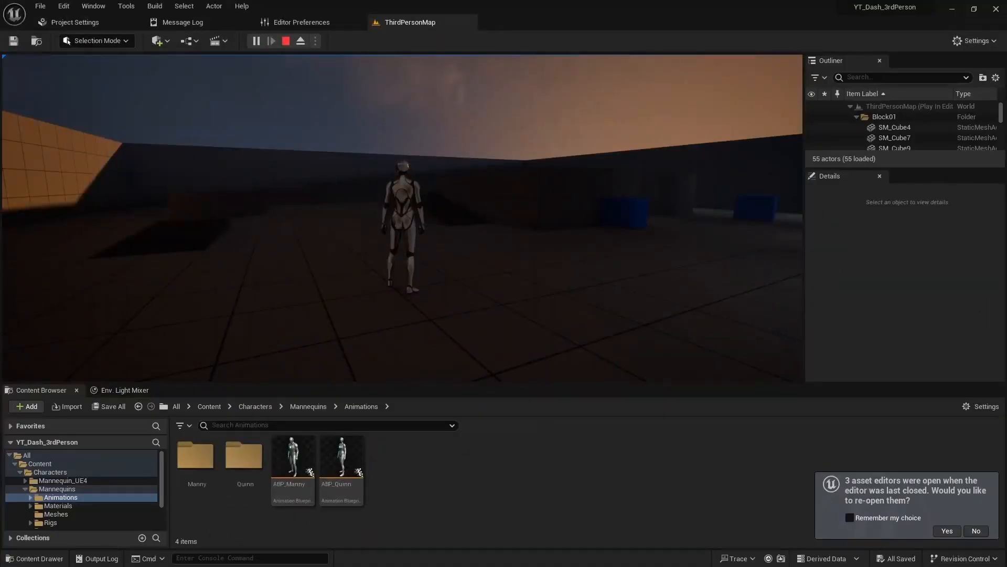
# Play-test the third-person character's dash ability by dashing repeatedly around the map.
pyautogui.press('shift')
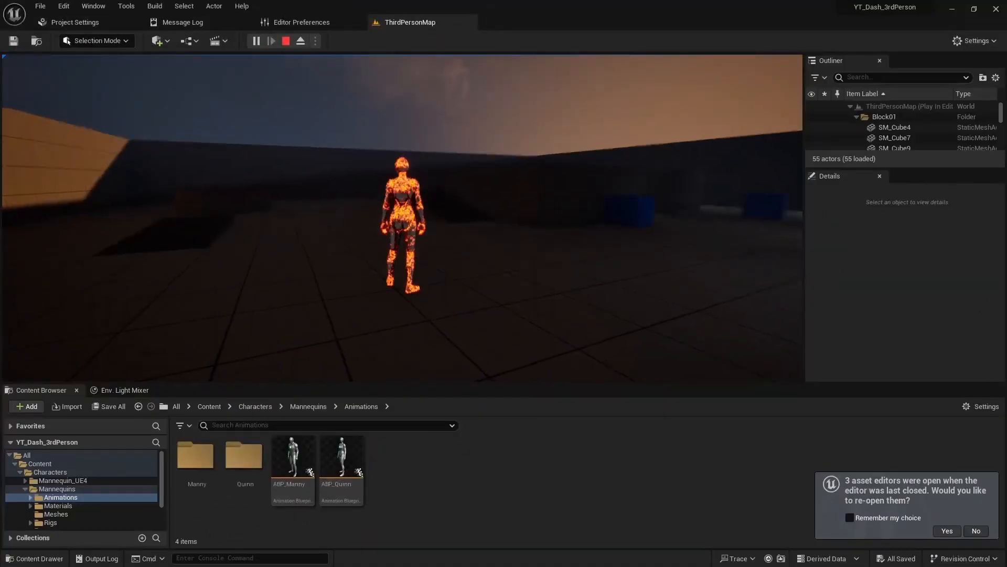
pyautogui.press('shift')
pyautogui.press('shift')
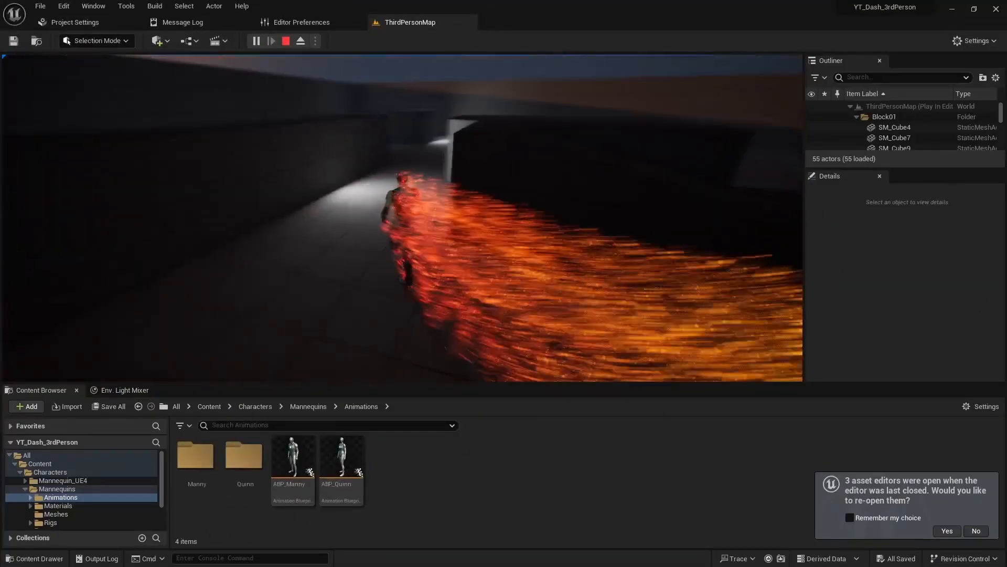
pyautogui.press('shift')
pyautogui.press('shift')
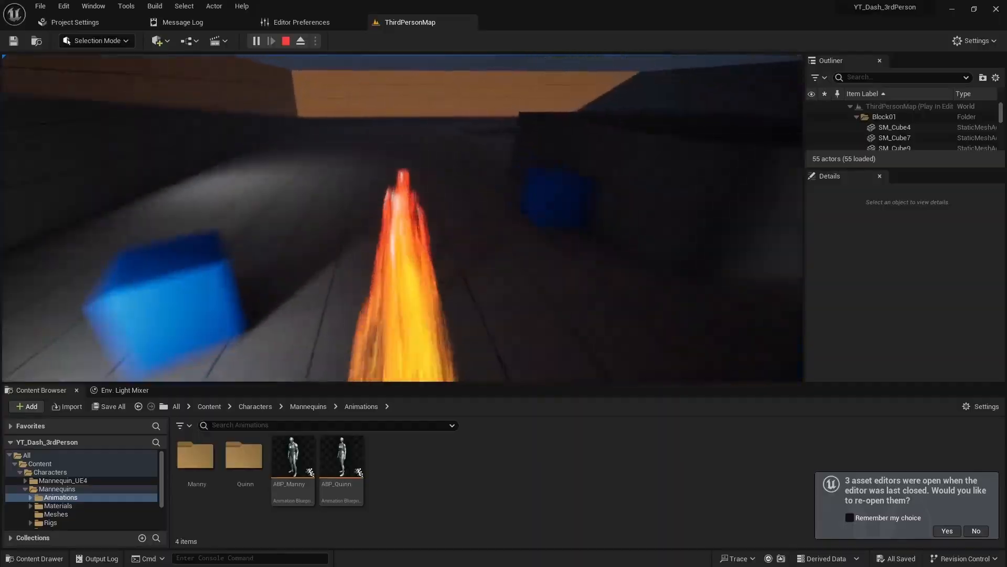
pyautogui.press('shift')
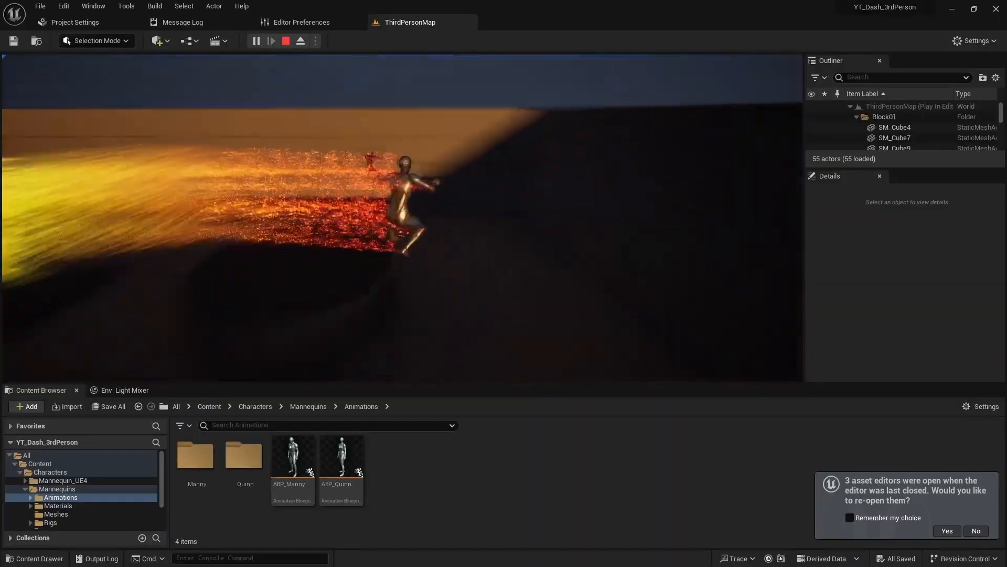
pyautogui.press('shift')
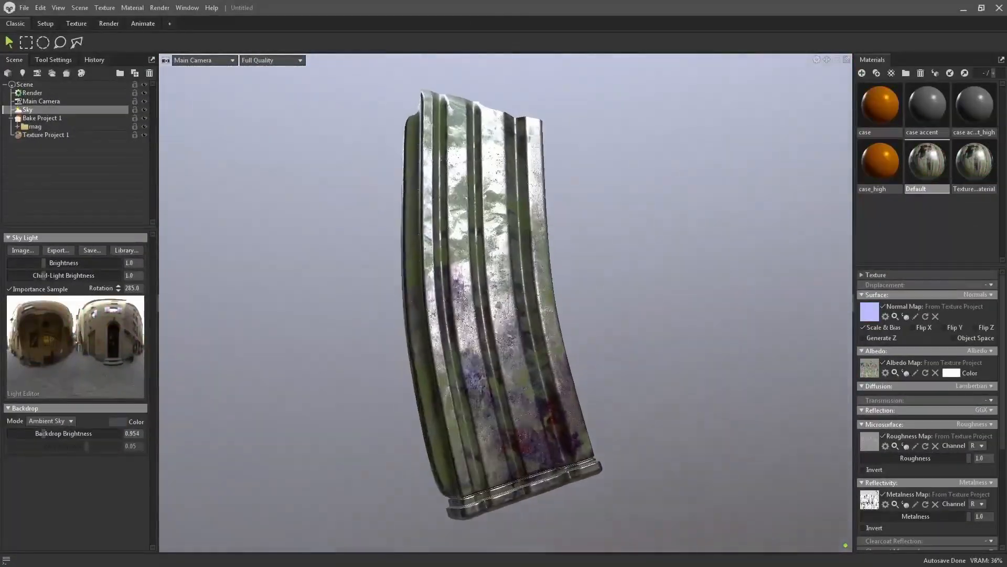
pyautogui.moveTo(777, 414); pyautogui.dragTo(456, 400)
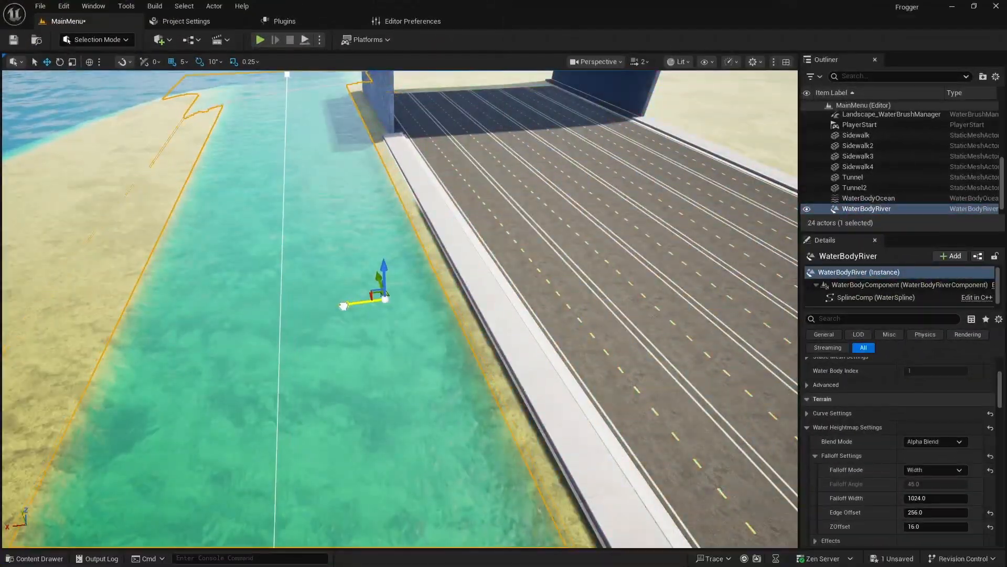
# In Unreal Editor's Frogger level, move WaterBodyRiver slightly farther from the sidewalk so sand separates the two.
pyautogui.moveTo(344, 305); pyautogui.dragTo(321, 309)
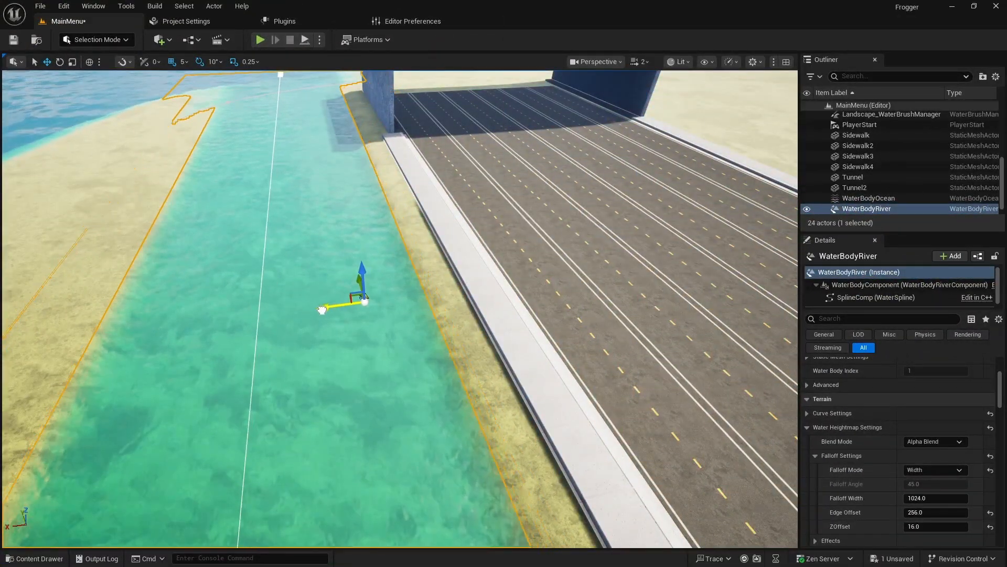
pyautogui.moveTo(347, 316); pyautogui.dragTo(430, 270, button='right')
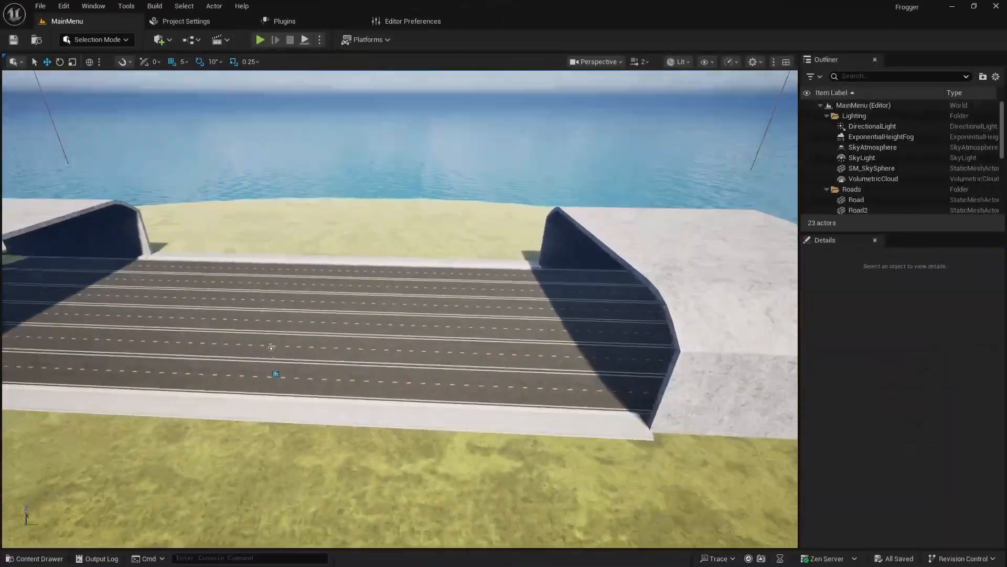
# Save all project changes and check the MainMenu level asset in the Content folder.
pyautogui.moveTo(399, 283); pyautogui.dragTo(378, 289, button='right')
pyautogui.moveTo(514, 267); pyautogui.dragTo(504, 256, button='right')
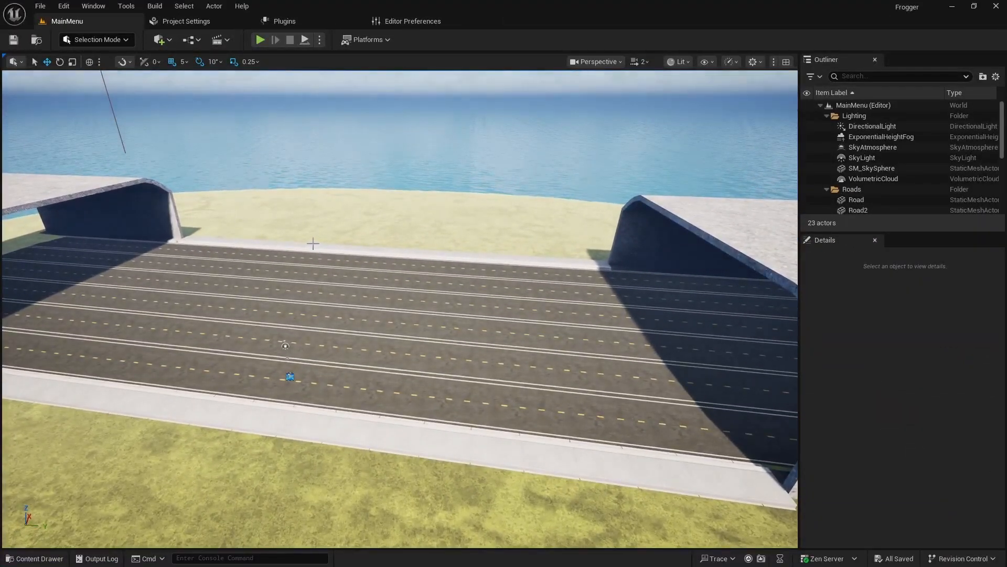
pyautogui.click(40, 6)
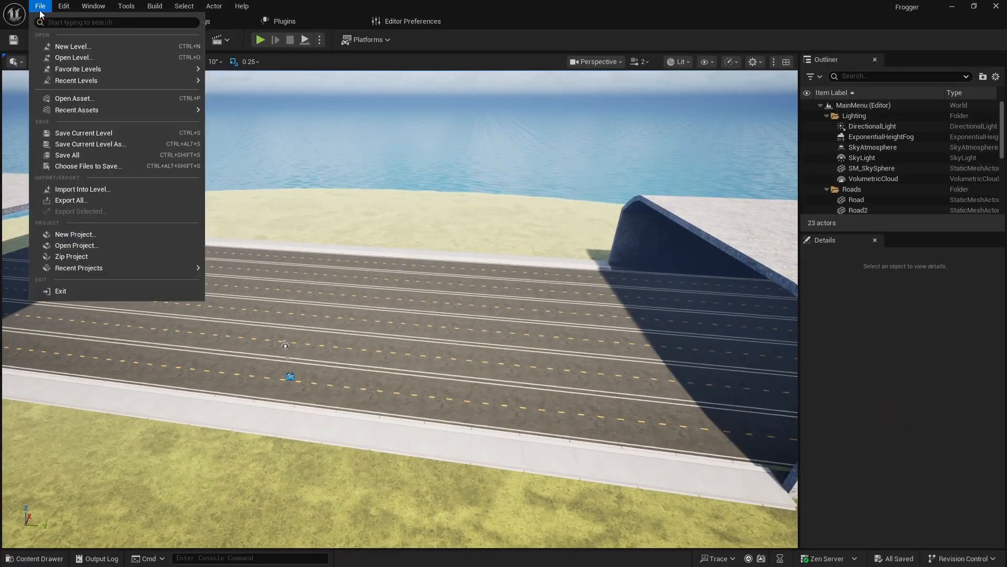
pyautogui.click(81, 155)
pyautogui.hotkey('ctrl', 'space')
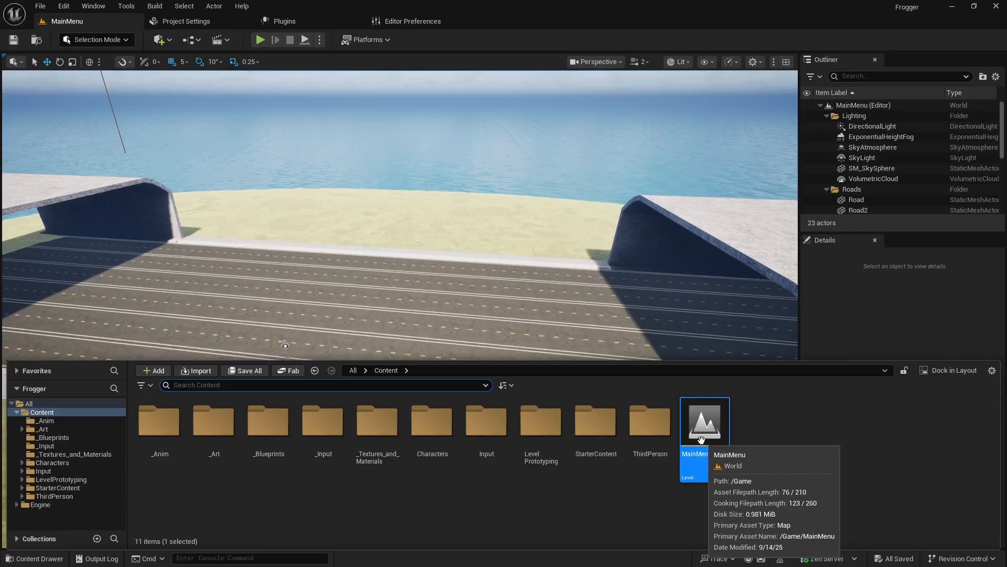
pyautogui.hotkey('ctrl', 'space')
# Add a Water Body River actor to the level and reset its location to the origin.
pyautogui.moveTo(438, 321); pyautogui.dragTo(428, 282, button='right')
pyautogui.press('w')
pyautogui.moveTo(708, 381); pyautogui.dragTo(540, 351, button='right')
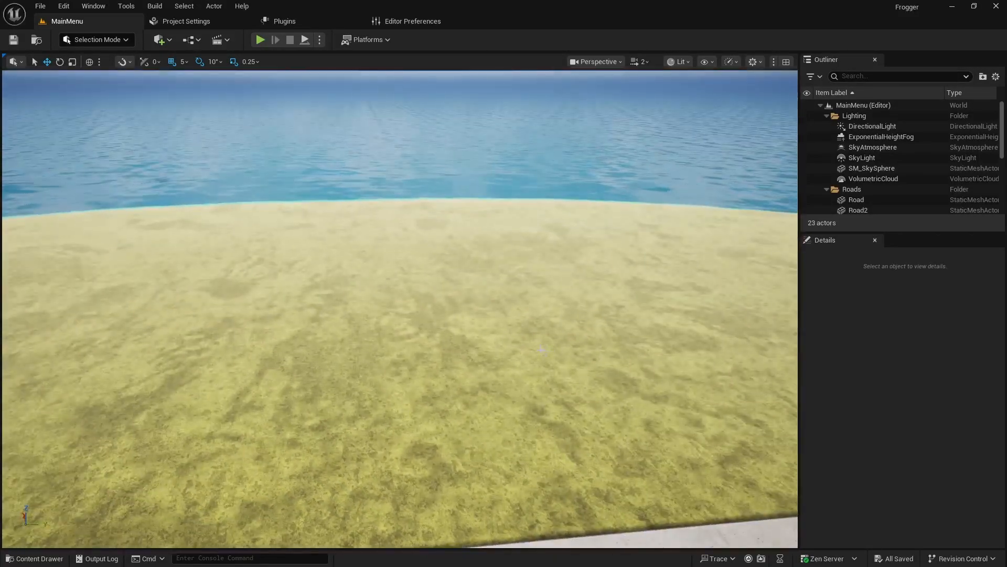
pyautogui.moveTo(303, 193); pyautogui.dragTo(302, 225, button='right')
pyautogui.click(159, 39)
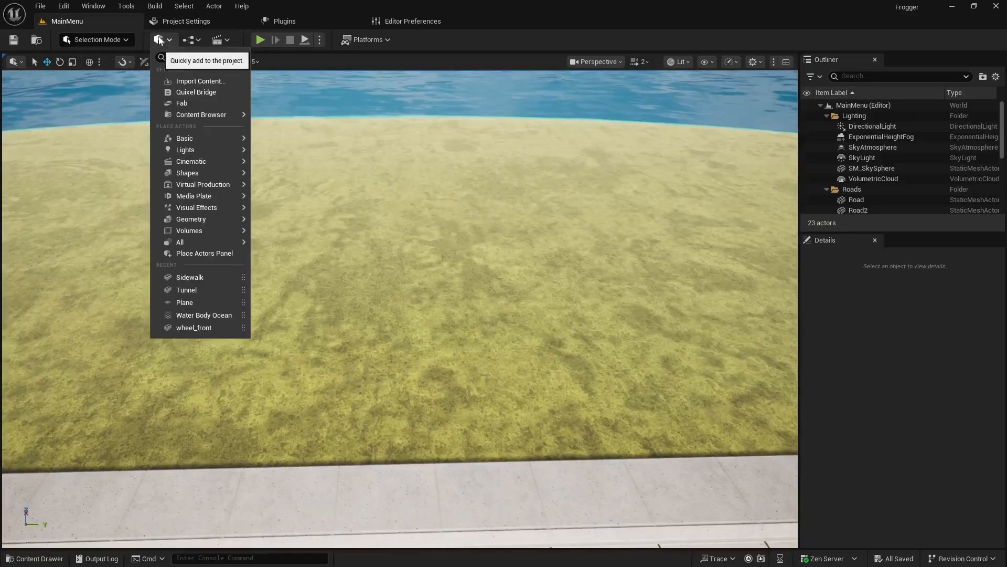
pyautogui.write('water')
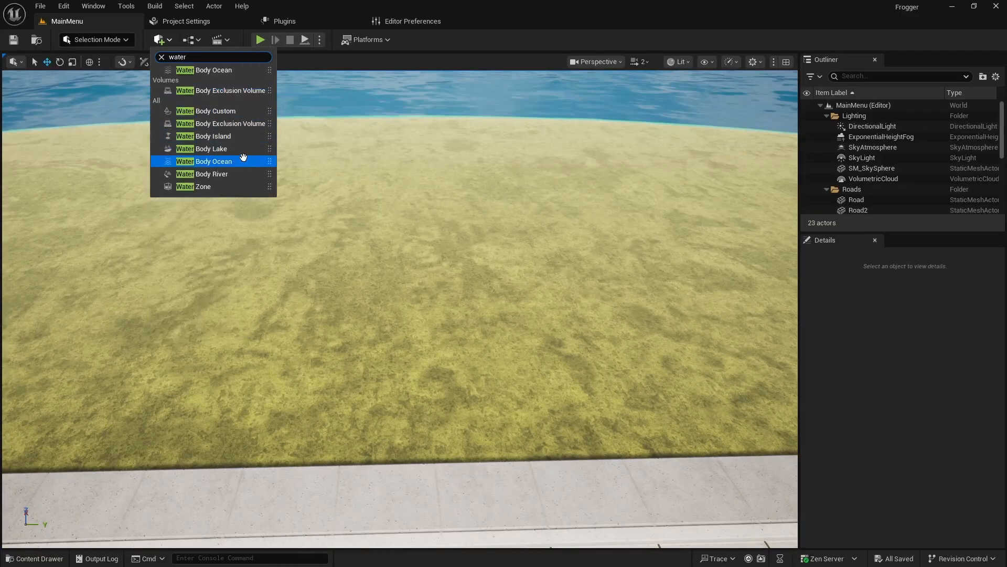
pyautogui.click(212, 175)
pyautogui.moveTo(399, 308); pyautogui.dragTo(315, 284, button='right')
pyautogui.click(991, 378)
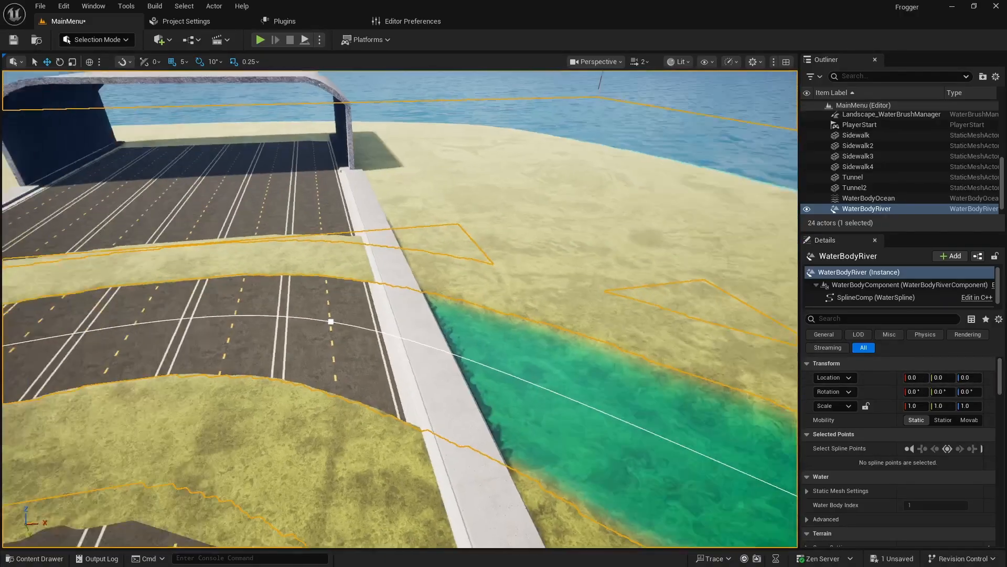
# Move the river across the road onto the grass beyond the far sidewalk, at about X 6965.
pyautogui.moveTo(400, 309); pyautogui.dragTo(461, 394, button='right')
pyautogui.moveTo(373, 404); pyautogui.dragTo(488, 184)
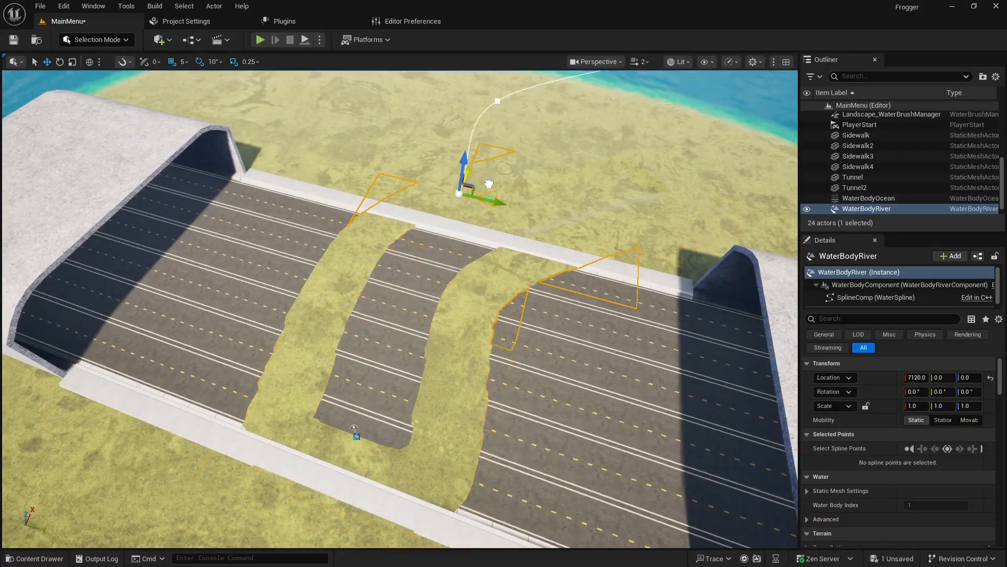
pyautogui.moveTo(482, 186); pyautogui.dragTo(525, 170, button='right')
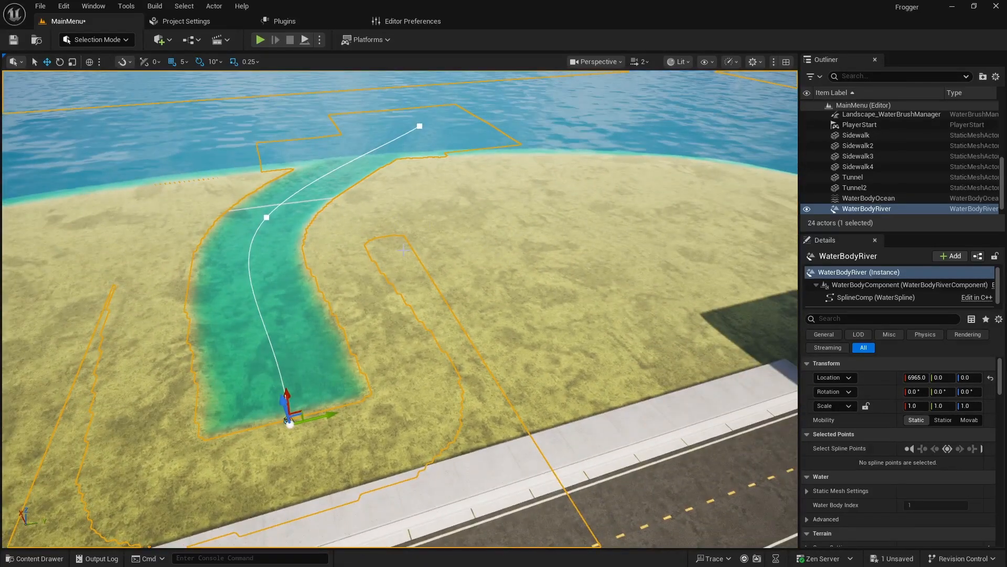
# Delete the river spline's last two points, leaving only its starting point.
pyautogui.click(420, 124)
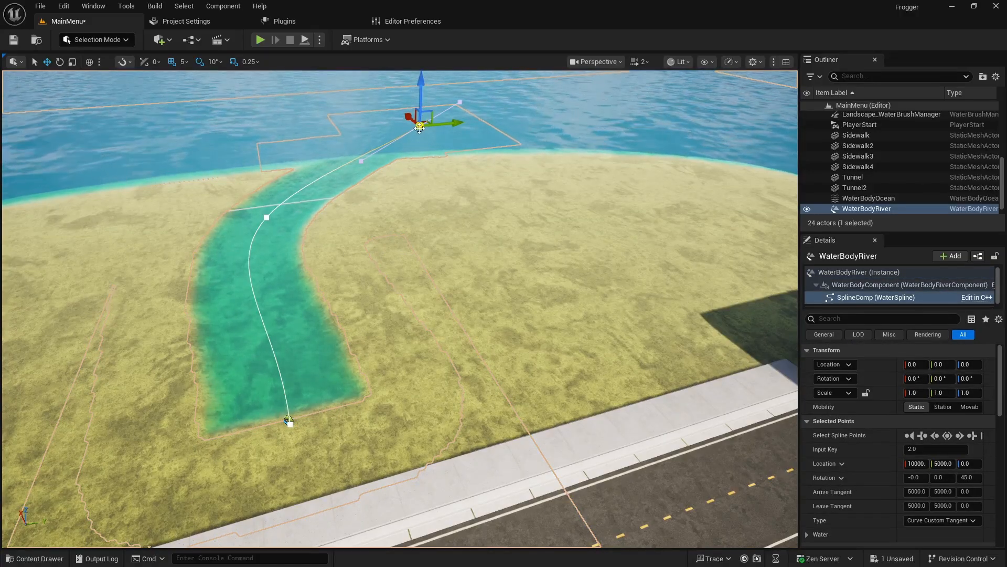
pyautogui.press('Delete')
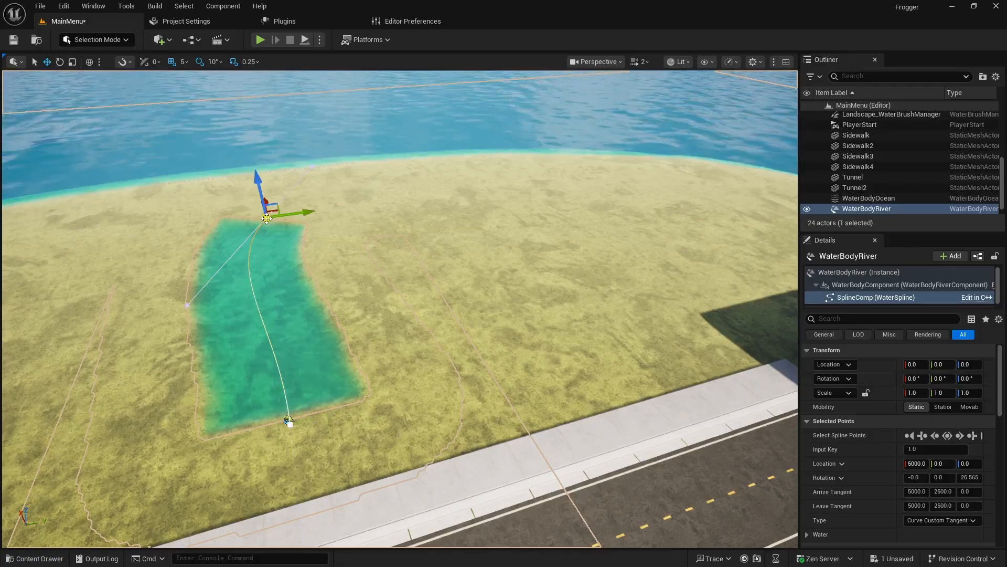
pyautogui.press('Delete')
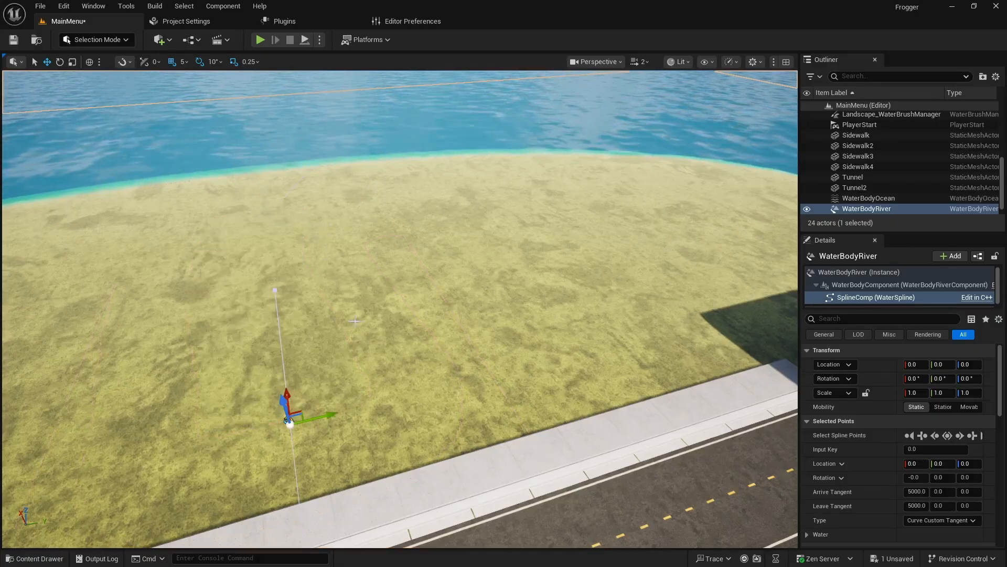
# Move the river's remaining spline point past the tunnel to the shoreline, at about X 1245, Y 13495.
pyautogui.moveTo(329, 370); pyautogui.dragTo(776, 388, button='right')
pyautogui.moveTo(400, 308); pyautogui.dragTo(504, 308, button='right')
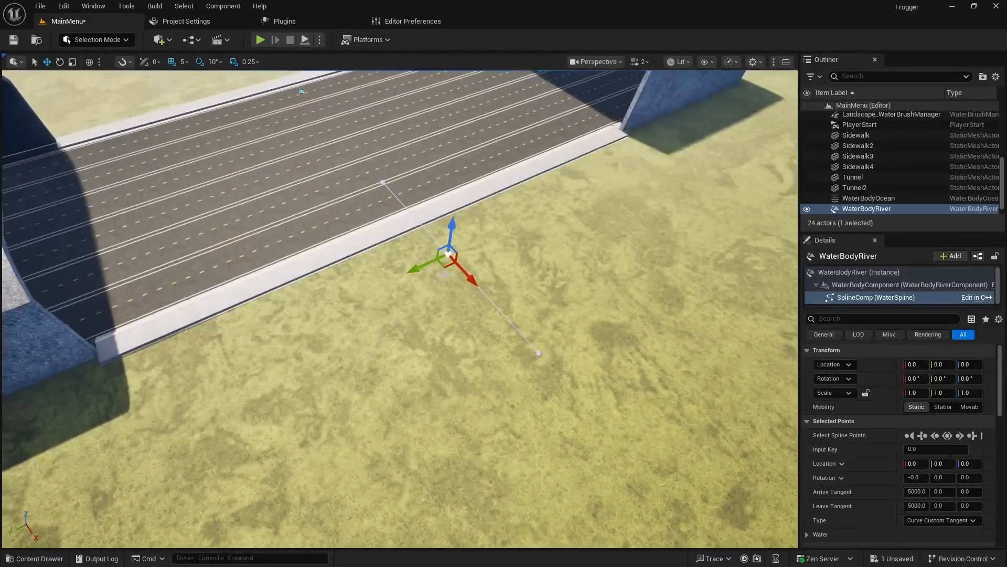
pyautogui.moveTo(444, 268); pyautogui.dragTo(164, 444)
pyautogui.moveTo(165, 444); pyautogui.dragTo(11, 444, button='right')
pyautogui.moveTo(336, 173); pyautogui.dragTo(518, 173, button='right')
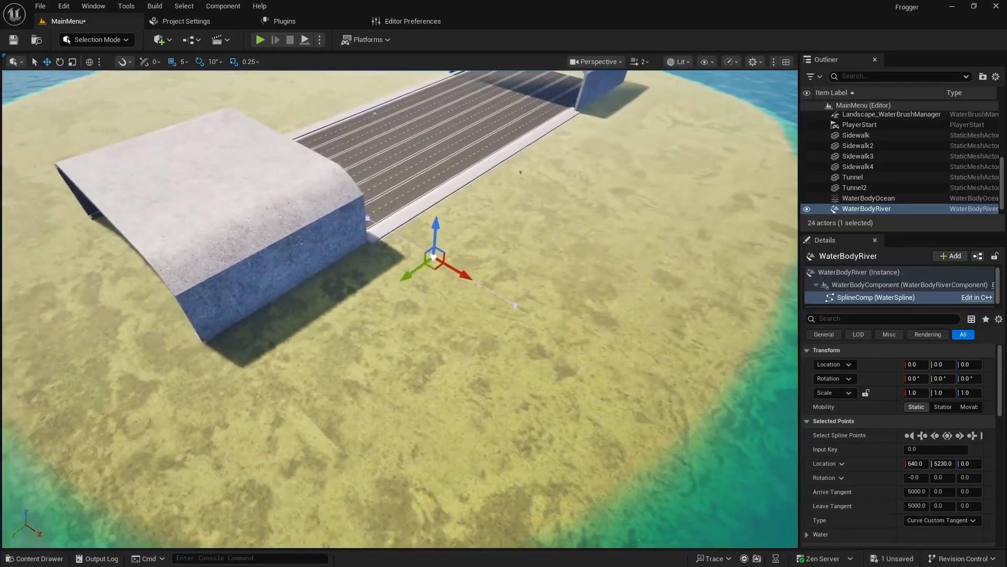
pyautogui.moveTo(432, 269); pyautogui.dragTo(273, 433)
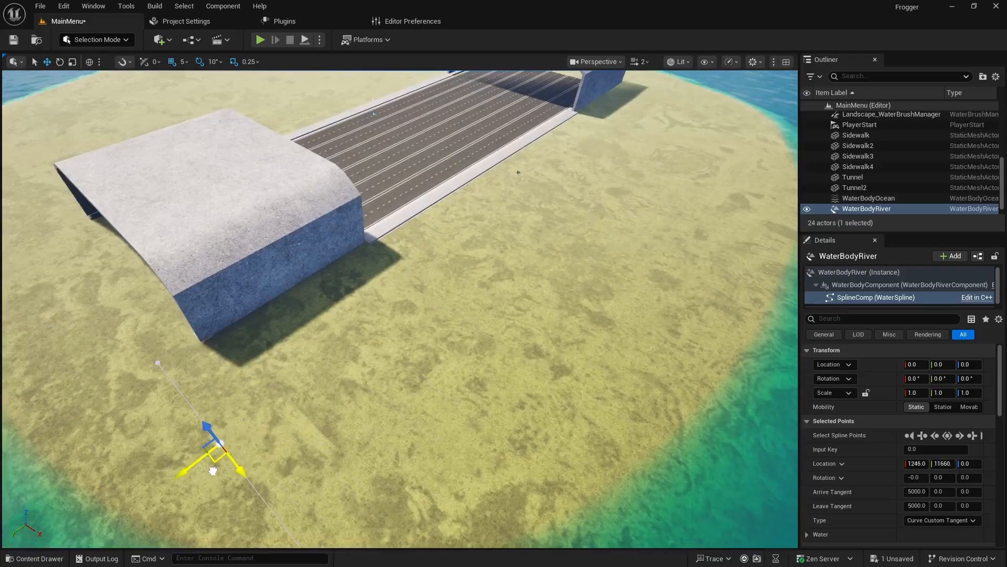
pyautogui.moveTo(213, 470); pyautogui.dragTo(360, 298, button='right')
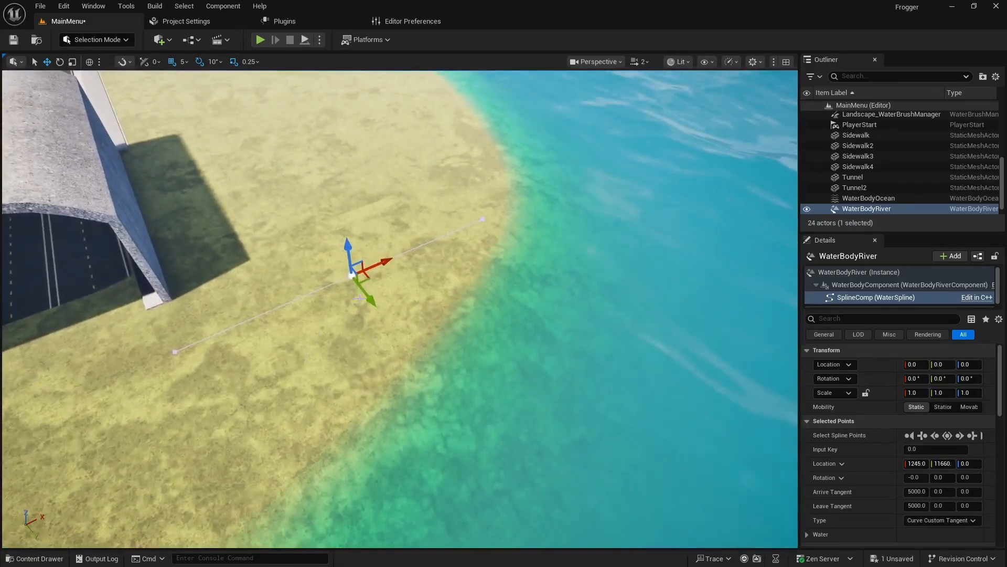
pyautogui.moveTo(360, 298); pyautogui.dragTo(430, 407)
pyautogui.moveTo(430, 408); pyautogui.dragTo(287, 403, button='right')
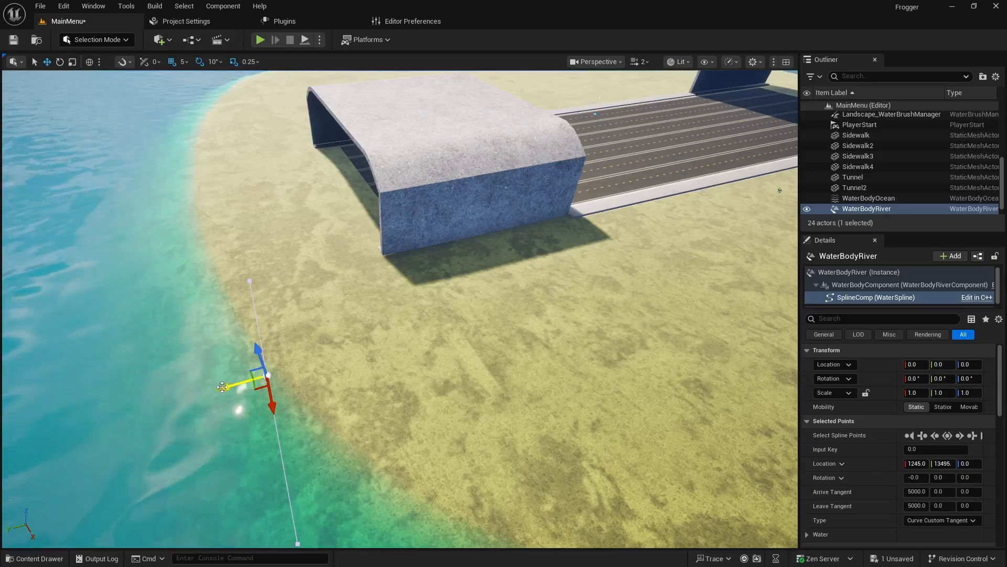
# Add a second river spline point and stretch the river straight across the island, with ends at about Y 14045 and Y -14580.
pyautogui.moveTo(294, 374); pyautogui.dragTo(591, 317)
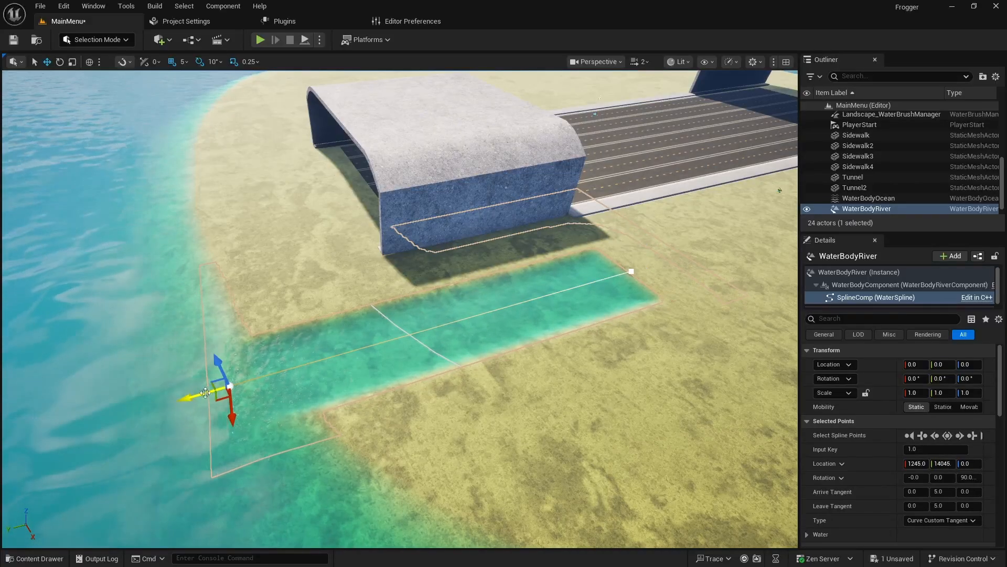
pyautogui.moveTo(203, 395); pyautogui.dragTo(480, 435, button='right')
pyautogui.press('w')
pyautogui.press('d')
pyautogui.press('s')
pyautogui.press('w')
pyautogui.press('w')
pyautogui.press('s')
pyautogui.press('e')
pyautogui.press('s')
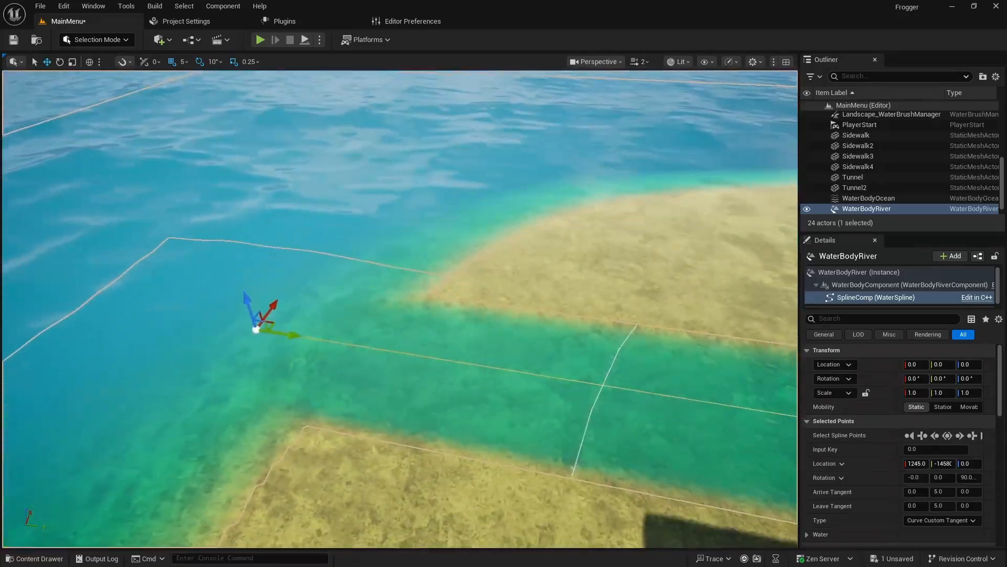
# Set the water velocity to -256 at the river spline point on the negative-Y end.
pyautogui.moveTo(256, 359)
pyautogui.mouseDown(button='right')
pyautogui.moveTo(210, 360)
pyautogui.moveTo(256, 359)
pyautogui.mouseUp(button='right')
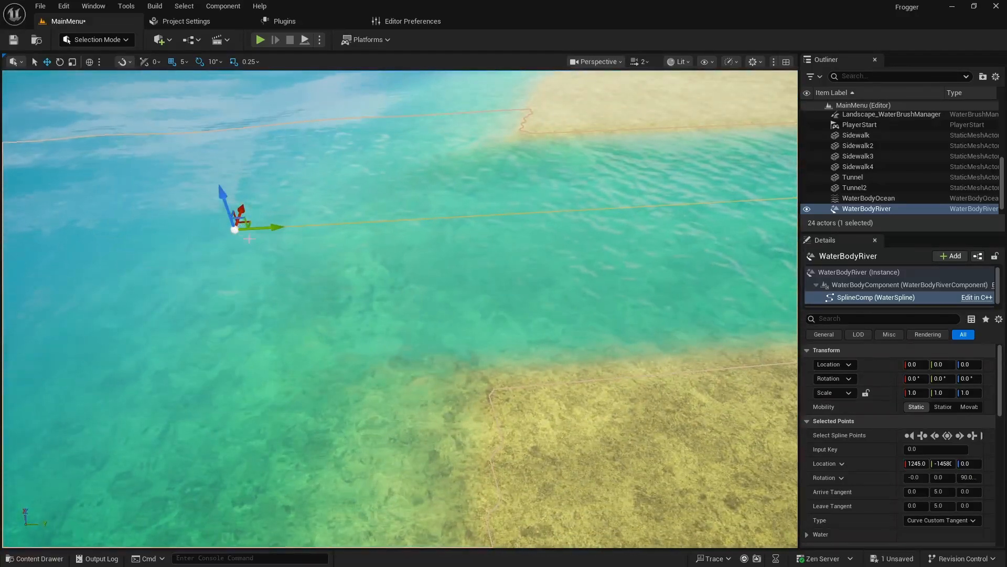
pyautogui.scroll(-4, 858, 413)
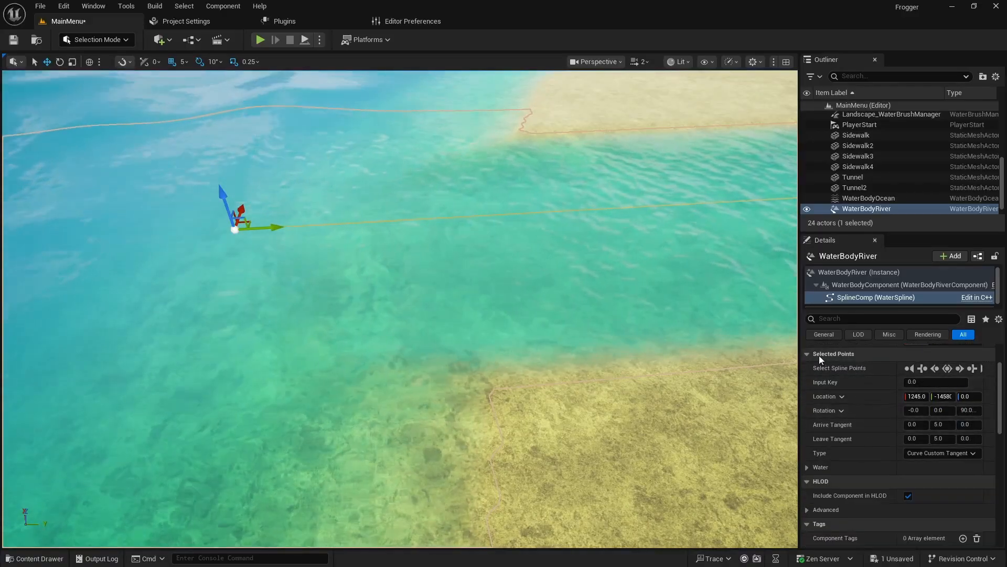
pyautogui.click(808, 468)
pyautogui.scroll(-1, 819, 467)
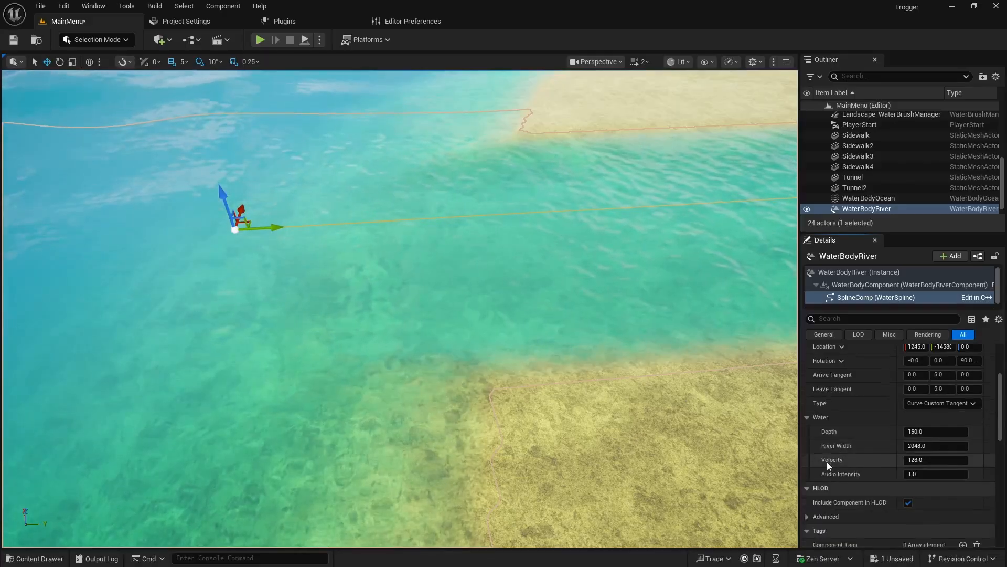
pyautogui.scroll(-2, 826, 461)
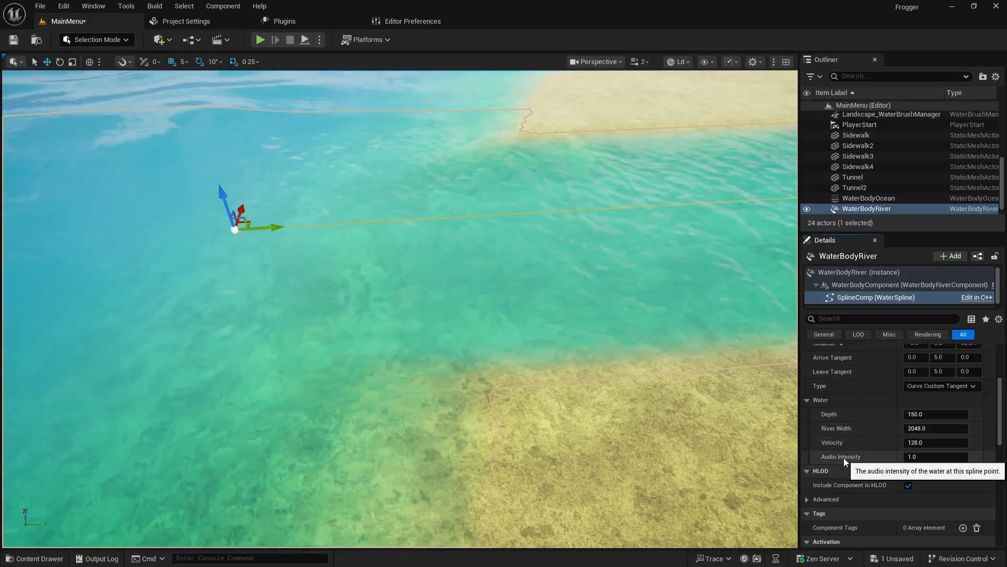
pyautogui.click(928, 441)
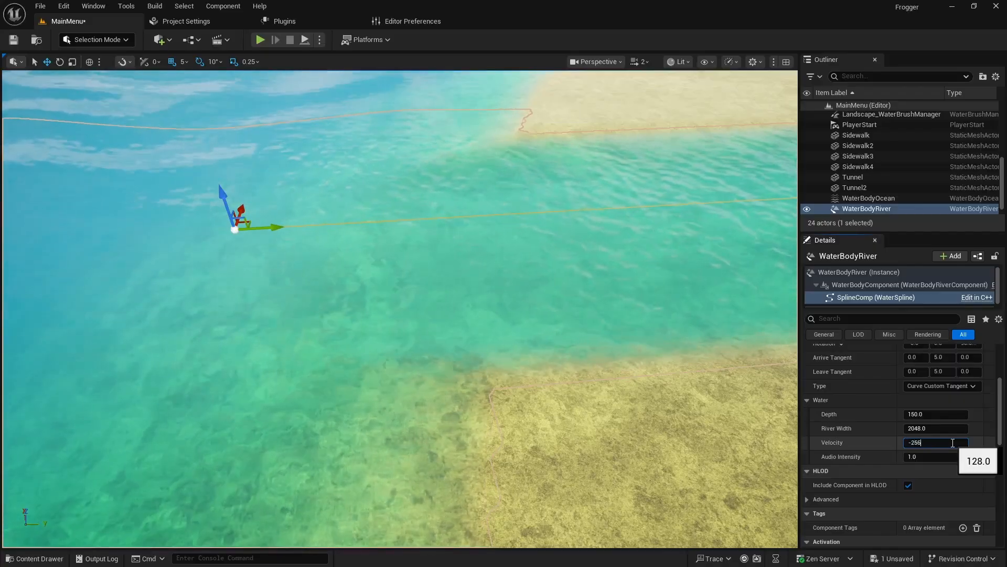
# Set the water velocity to -256 at the river spline point on the opposite, positive-Y end.
pyautogui.moveTo(577, 314); pyautogui.dragTo(777, 320, button='right')
pyautogui.moveTo(446, 315); pyautogui.dragTo(250, 225, button='right')
pyautogui.press('w')
pyautogui.press('d')
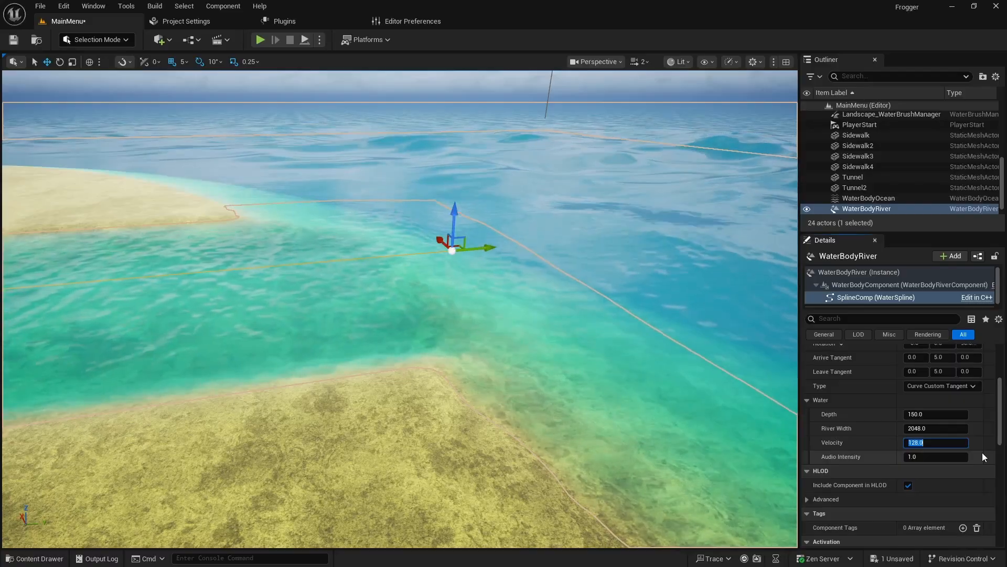
pyautogui.write('-256')
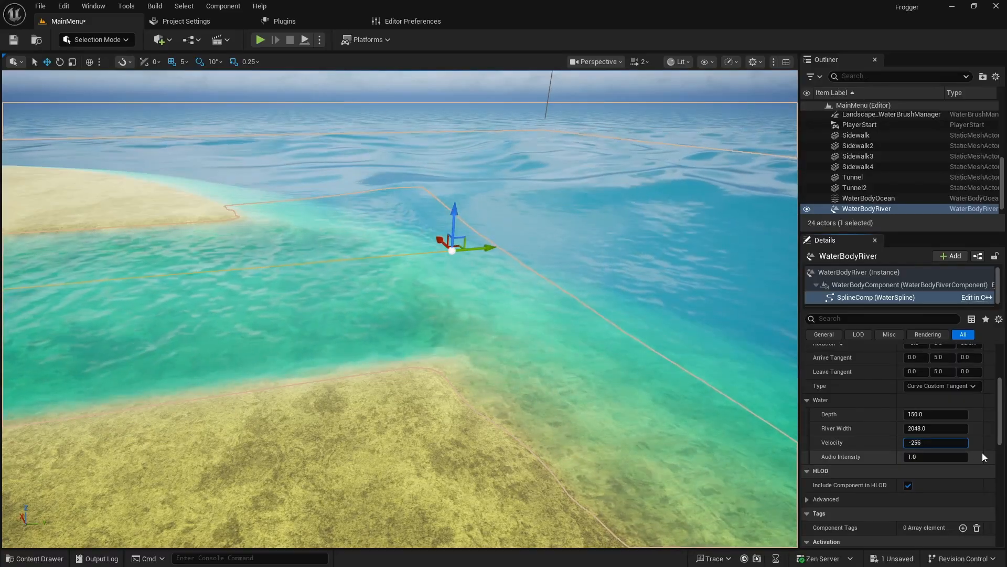
pyautogui.press('Return')
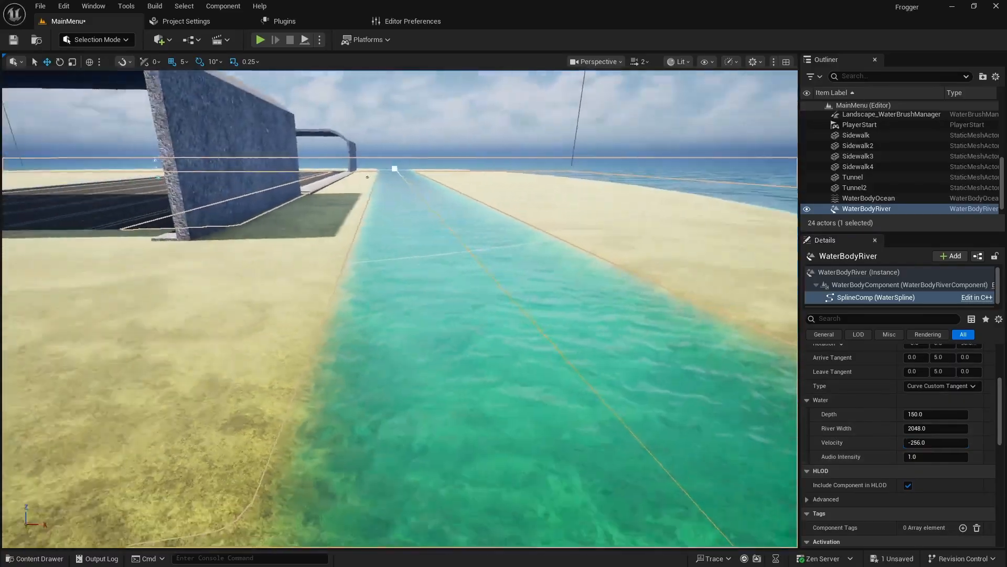
# Select the whole WaterBodyRiver actor and move it along X closer to the far sidewalk.
pyautogui.moveTo(400, 309); pyautogui.dragTo(388, 414, button='right')
pyautogui.moveTo(496, 232); pyautogui.dragTo(593, 279, button='right')
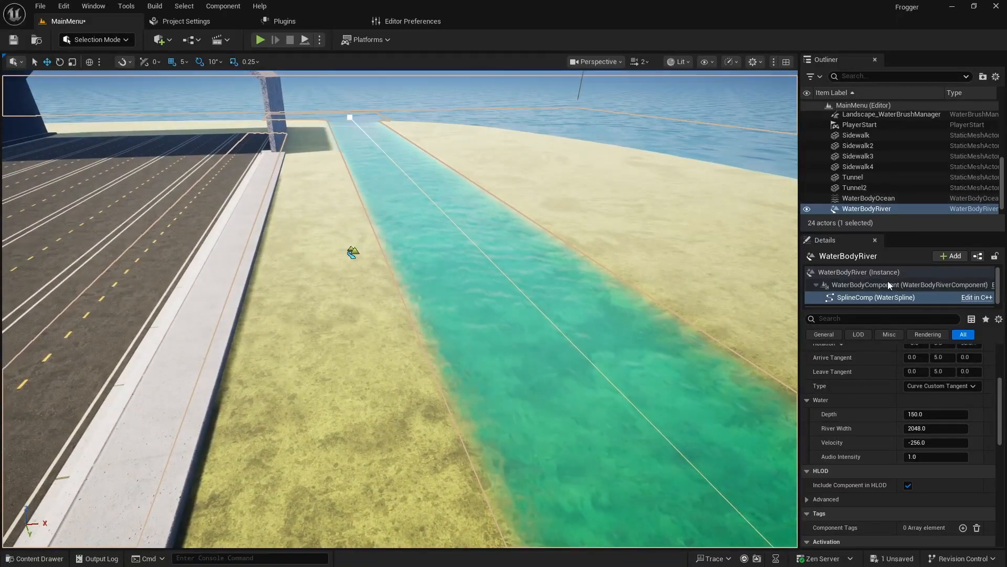
pyautogui.click(846, 271)
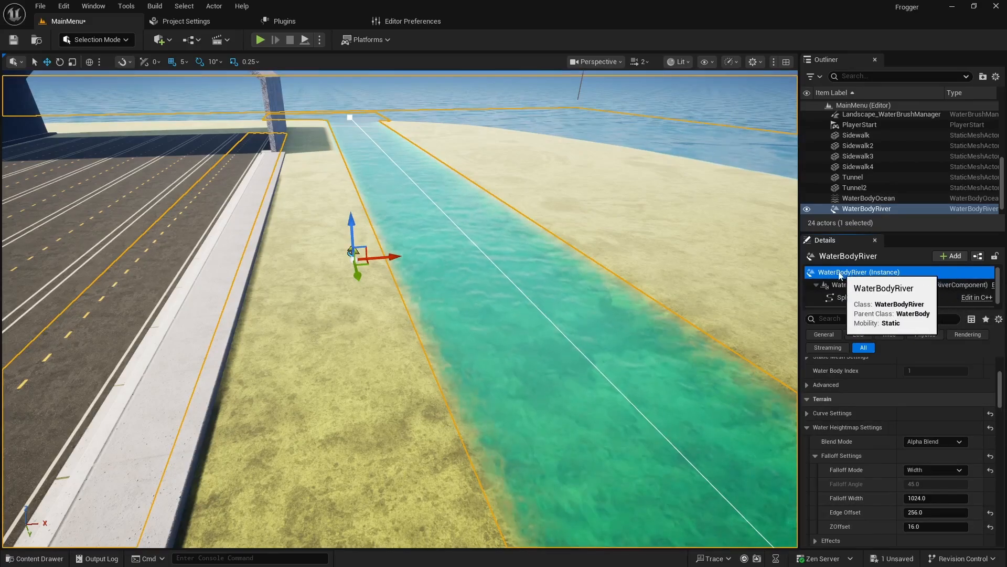
pyautogui.moveTo(394, 261); pyautogui.dragTo(364, 256)
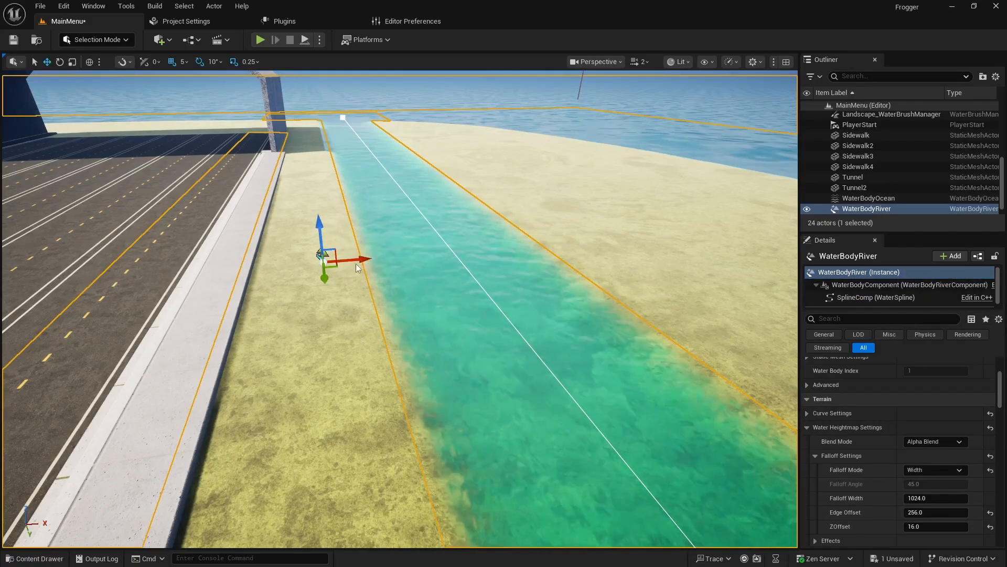
pyautogui.moveTo(363, 258); pyautogui.dragTo(320, 263)
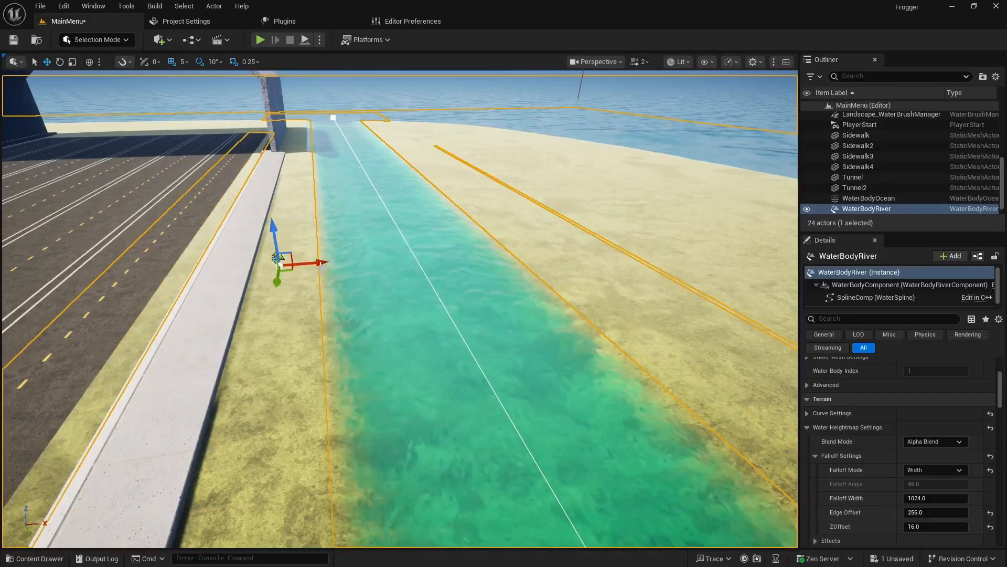
# Lower the whole river slightly along Z so the bank beside the sidewalk sinks a little.
pyautogui.moveTo(148, 327); pyautogui.dragTo(105, 327, button='right')
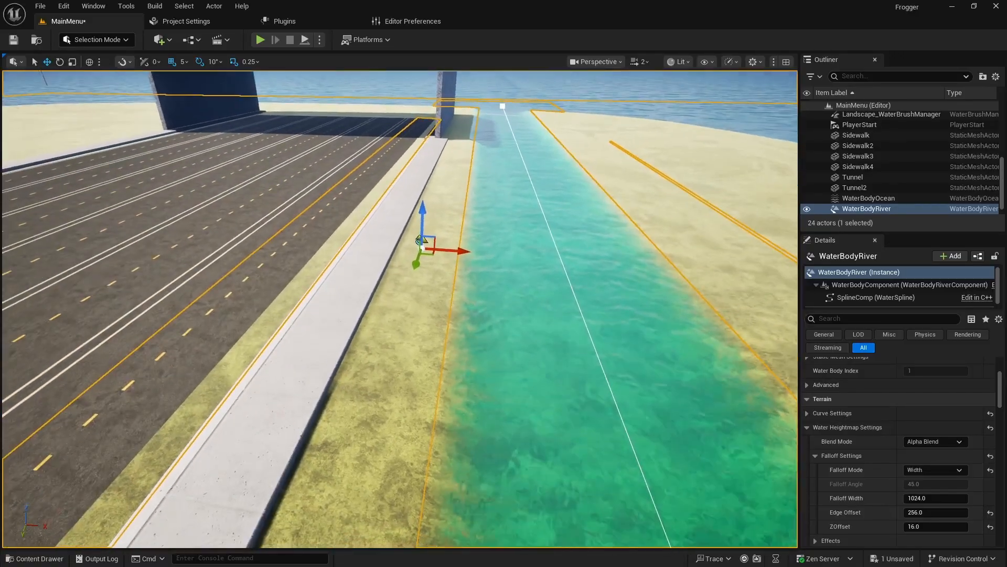
pyautogui.moveTo(310, 372); pyautogui.dragTo(375, 369, button='right')
pyautogui.press('a')
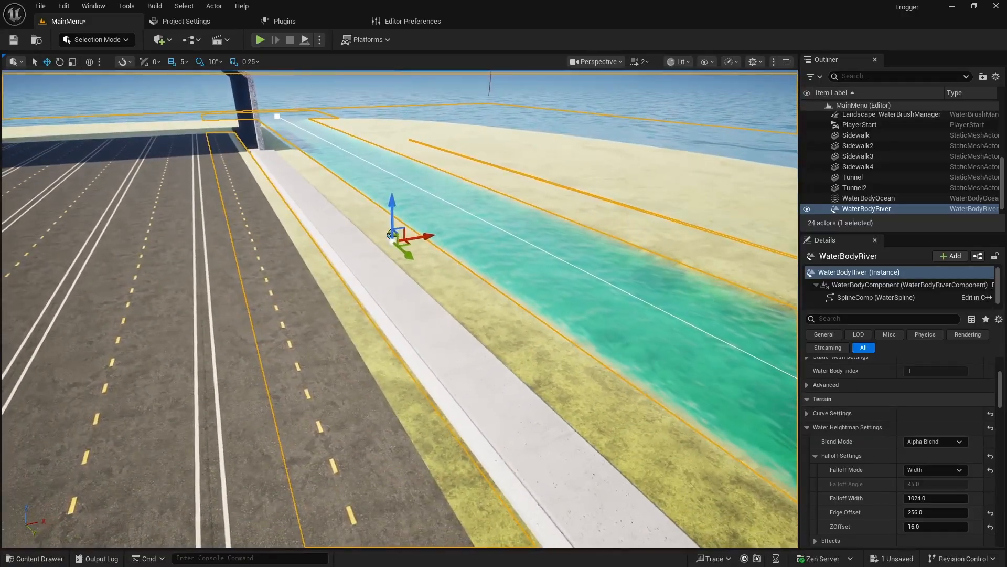
pyautogui.press('d')
pyautogui.moveTo(515, 312); pyautogui.dragTo(473, 299, button='right')
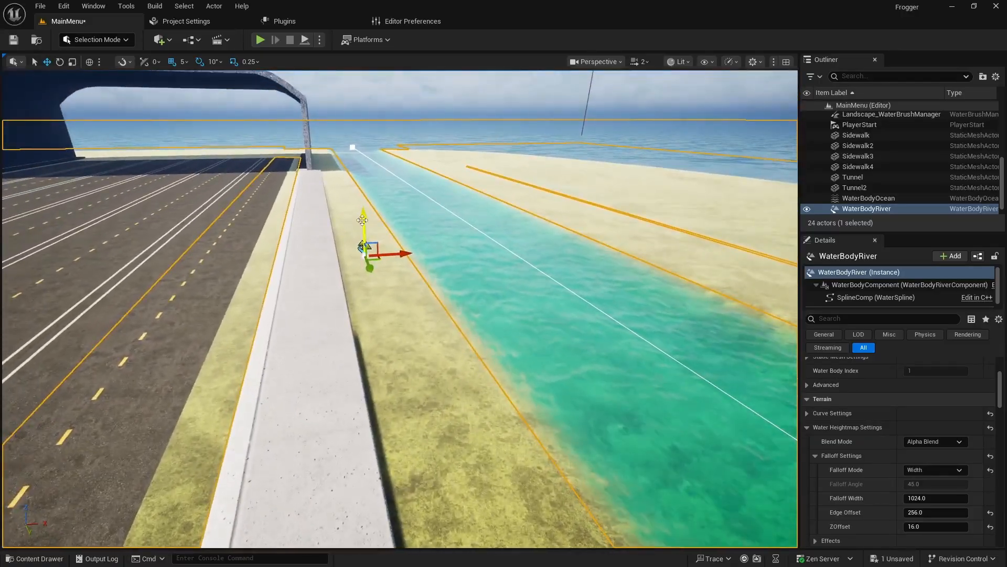
pyautogui.moveTo(362, 220); pyautogui.dragTo(360, 226)
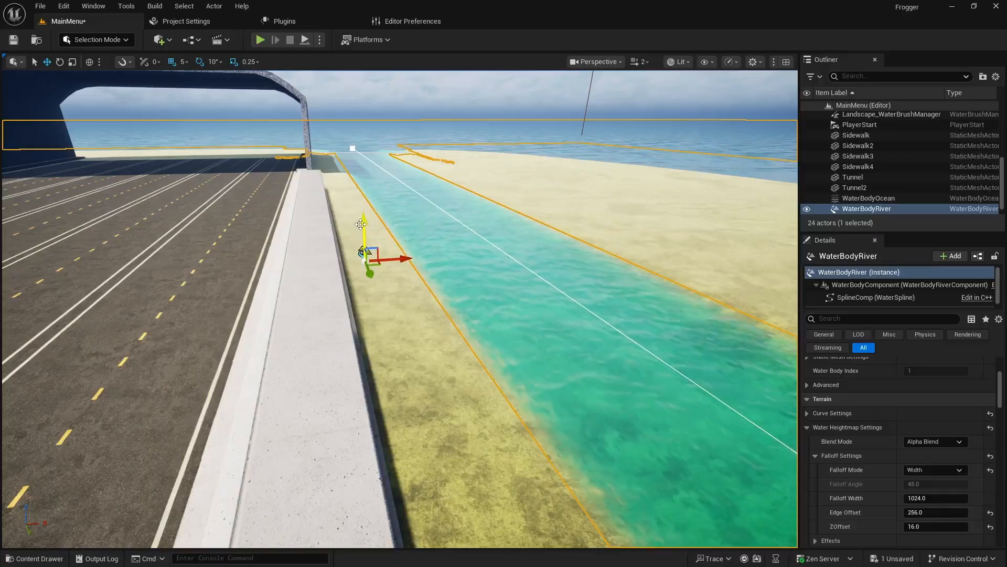
# Examine the river's banks along the sidewalk, beside the tunnel and at its mouth into the ocean.
pyautogui.press('d')
pyautogui.moveTo(405, 309)
pyautogui.mouseDown(button='right')
pyautogui.moveTo(361, 320)
pyautogui.moveTo(405, 309)
pyautogui.mouseUp(button='right')
pyautogui.press('w')
pyautogui.press('a')
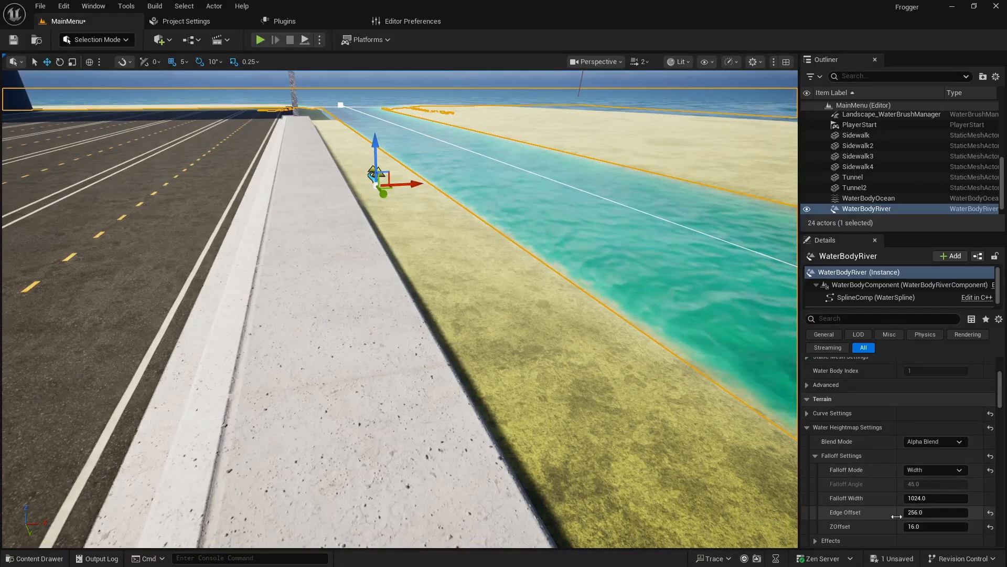
pyautogui.moveTo(787, 460); pyautogui.dragTo(620, 426, button='right')
pyautogui.press('d')
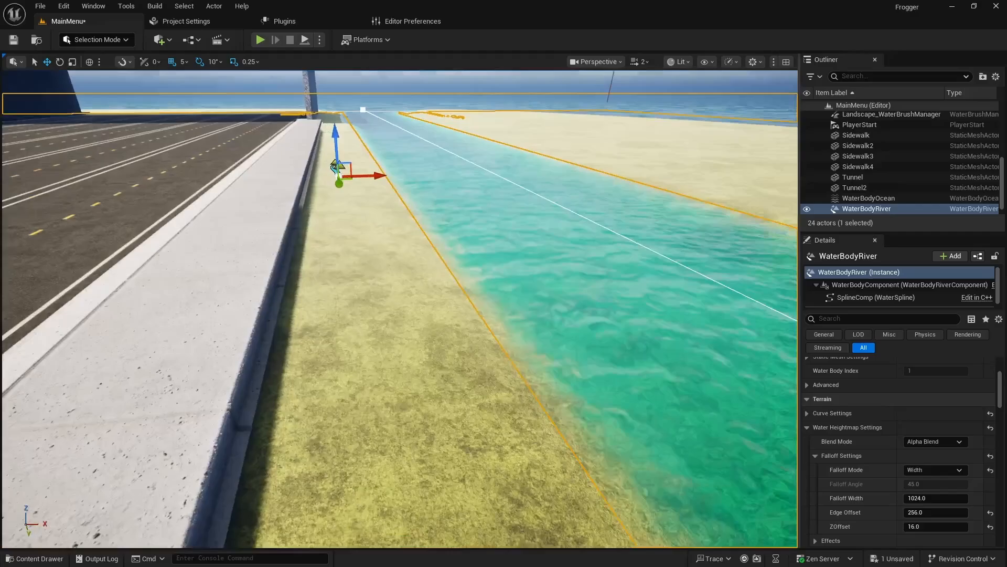
pyautogui.moveTo(400, 309); pyautogui.dragTo(525, 310, button='right')
pyautogui.press('a')
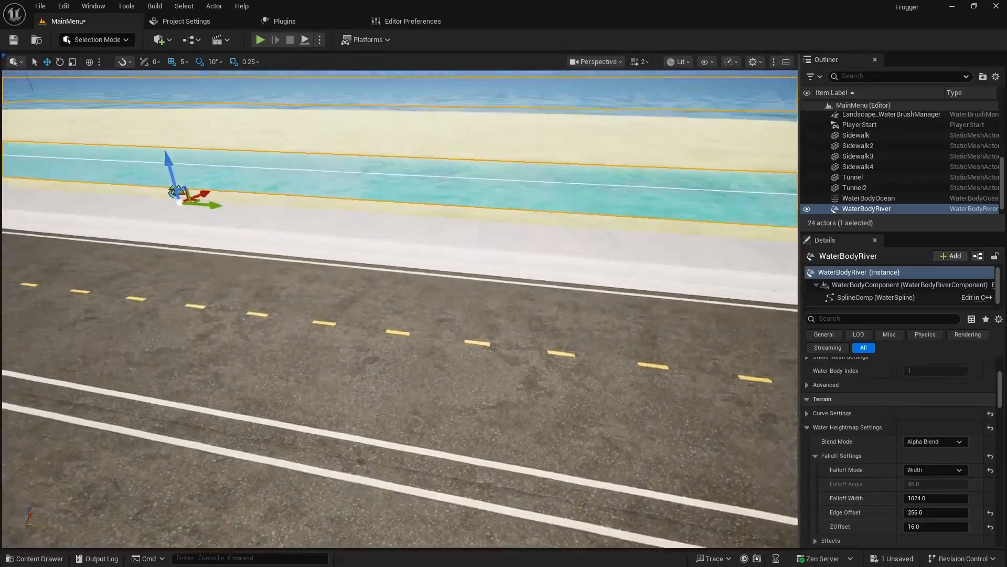
pyautogui.press('w')
pyautogui.moveTo(400, 308); pyautogui.dragTo(209, 284, button='right')
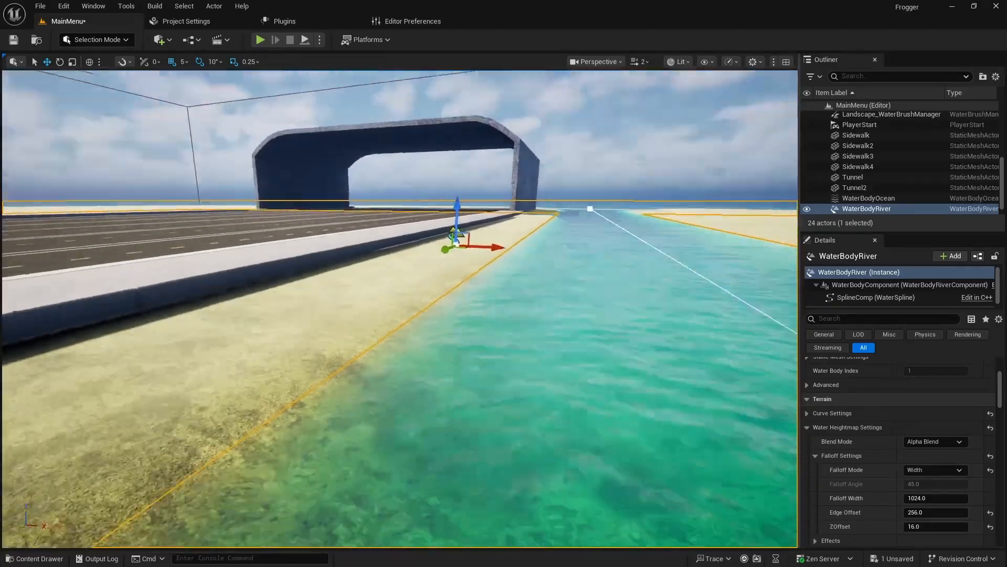
pyautogui.moveTo(399, 309); pyautogui.dragTo(503, 326, button='right')
pyautogui.press('e')
pyautogui.press('w')
pyautogui.moveTo(400, 309); pyautogui.dragTo(651, 307, button='right')
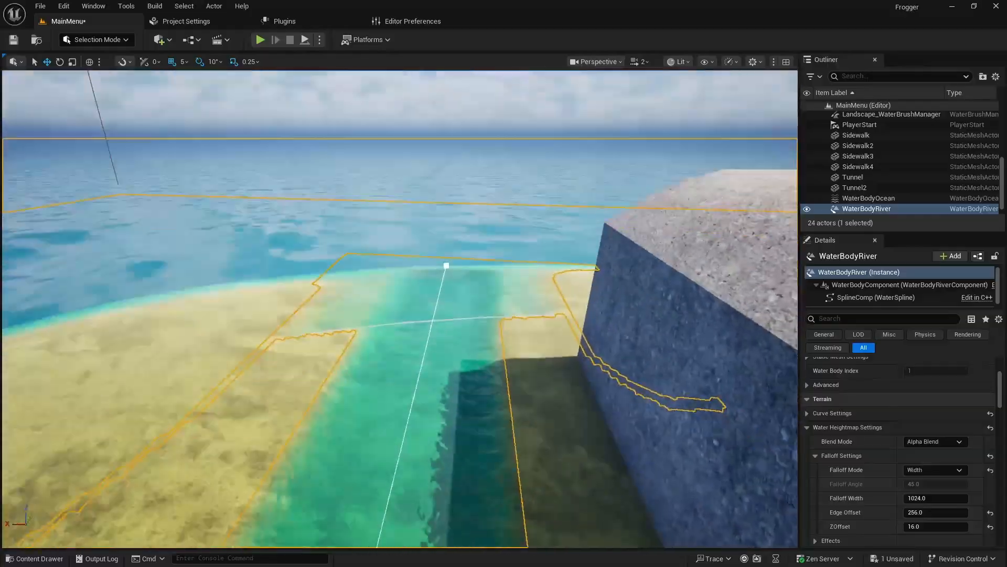
pyautogui.press('w')
pyautogui.moveTo(400, 308); pyautogui.dragTo(220, 309, button='right')
pyautogui.press('d')
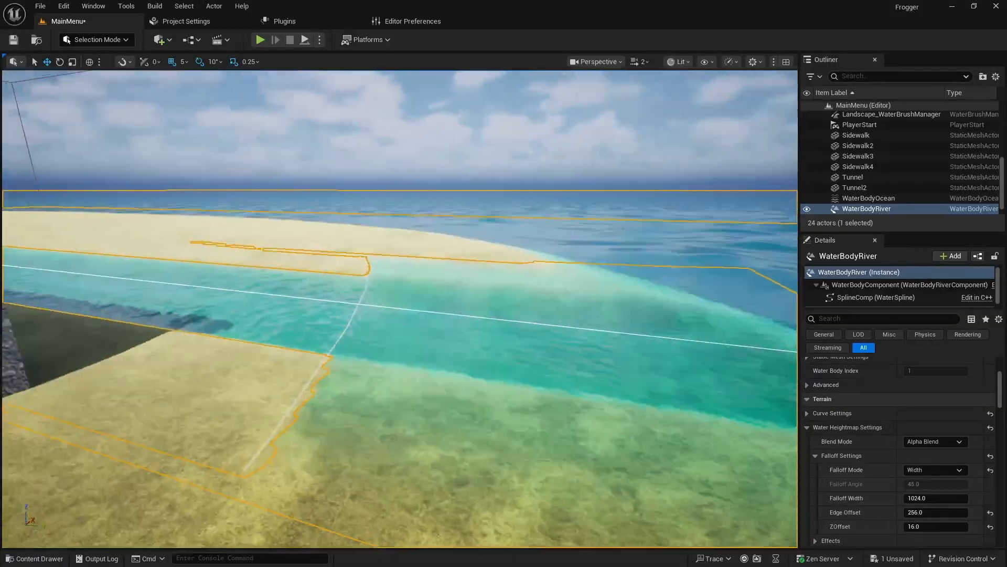
# Double the river width to 4096 at the spline point on the positive-Y end.
pyautogui.moveTo(399, 308); pyautogui.dragTo(350, 307, button='right')
pyautogui.press('d')
pyautogui.press('w')
pyautogui.press('w')
pyautogui.press('e')
pyautogui.press('w')
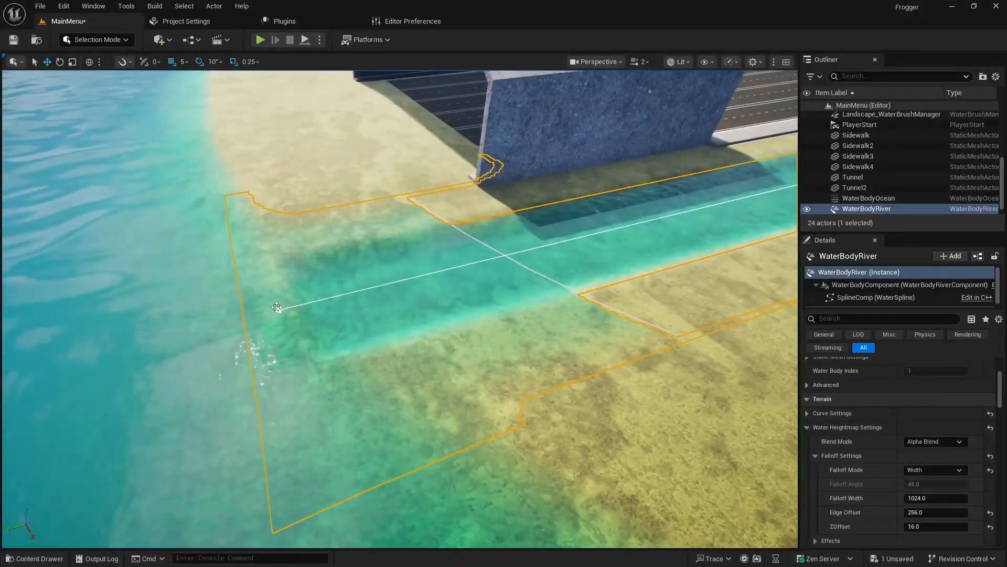
pyautogui.click(278, 309)
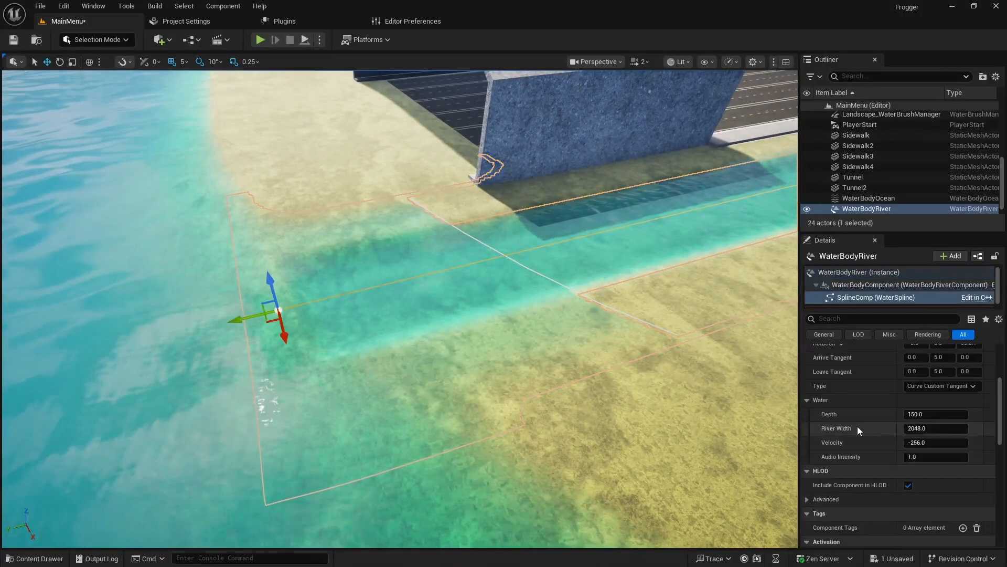
pyautogui.click(943, 430)
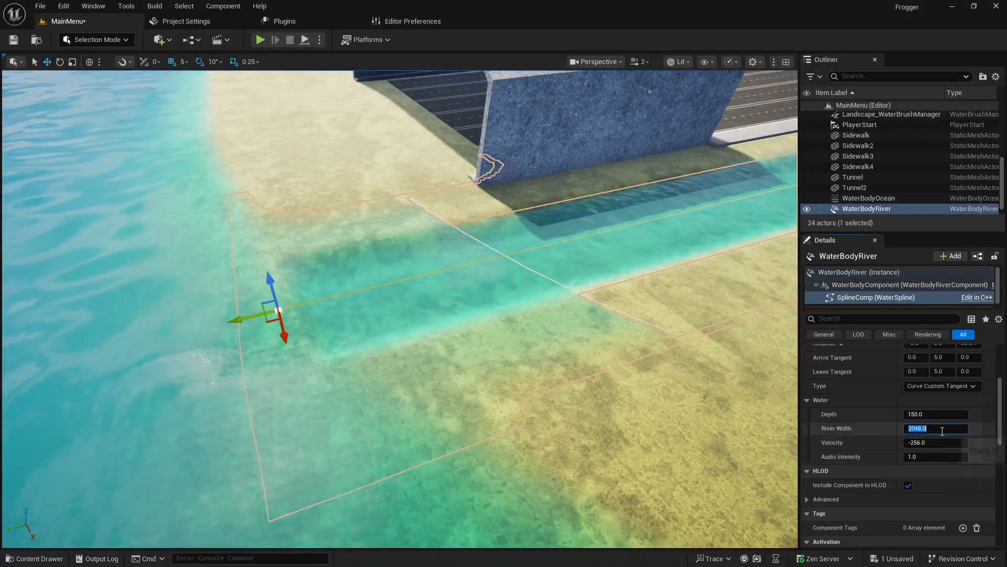
pyautogui.press('Return')
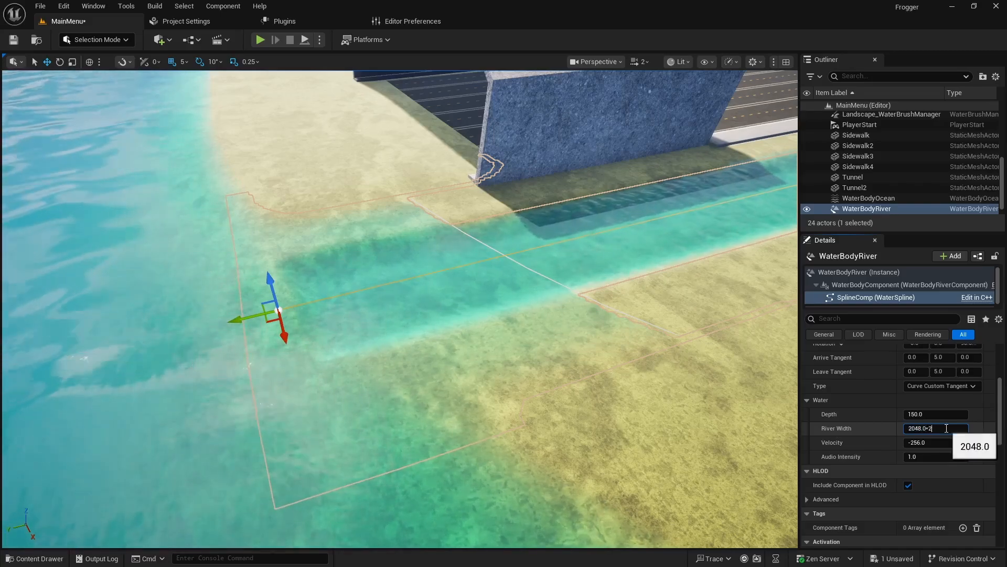
pyautogui.write('*2')
pyautogui.press('Return')
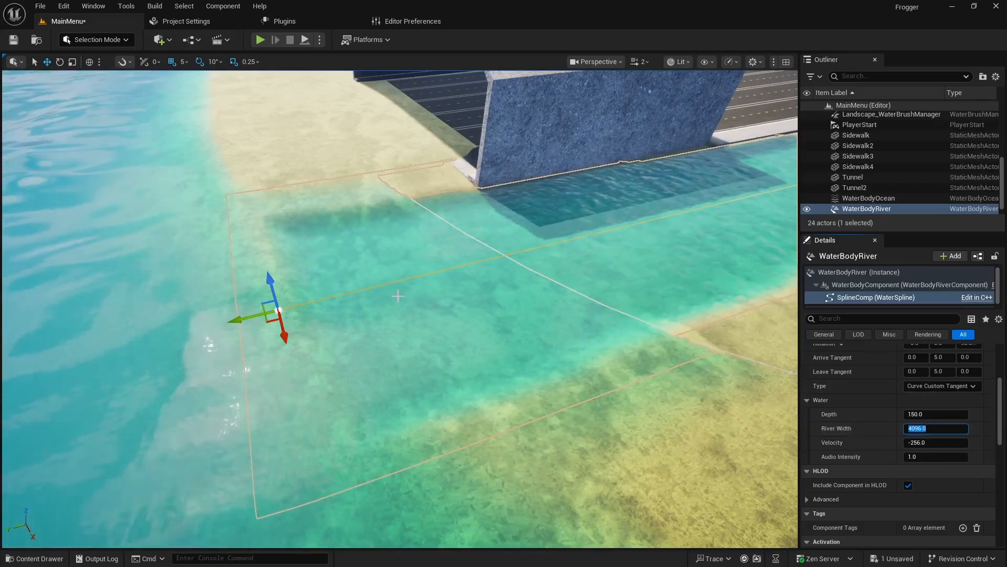
# Double the river width to 4096 at the spline point on the negative-Y end.
pyautogui.moveTo(398, 296); pyautogui.dragTo(487, 305, button='right')
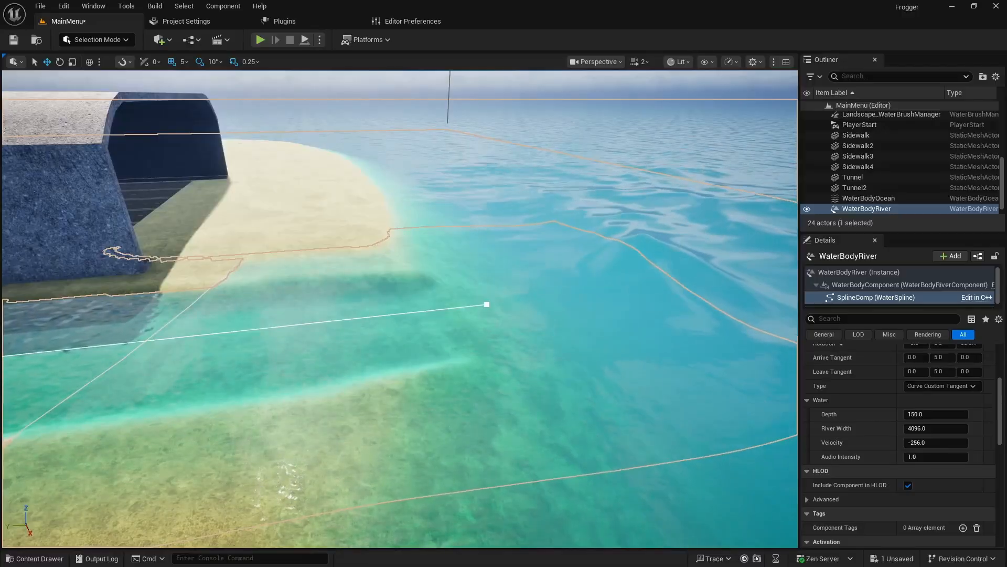
pyautogui.click(487, 304)
pyautogui.click(941, 428)
pyautogui.click(942, 428)
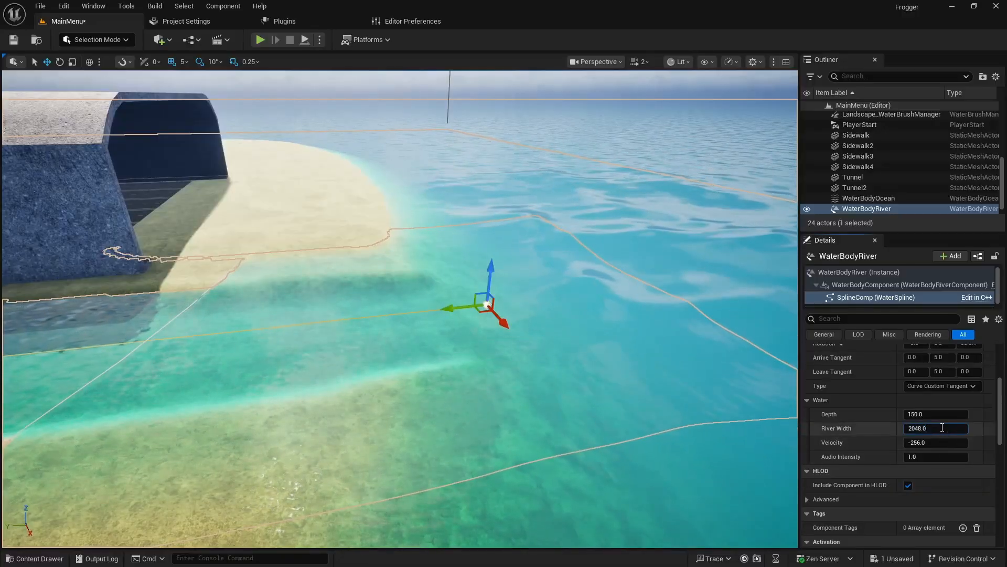
pyautogui.write('*2')
pyautogui.press('Return')
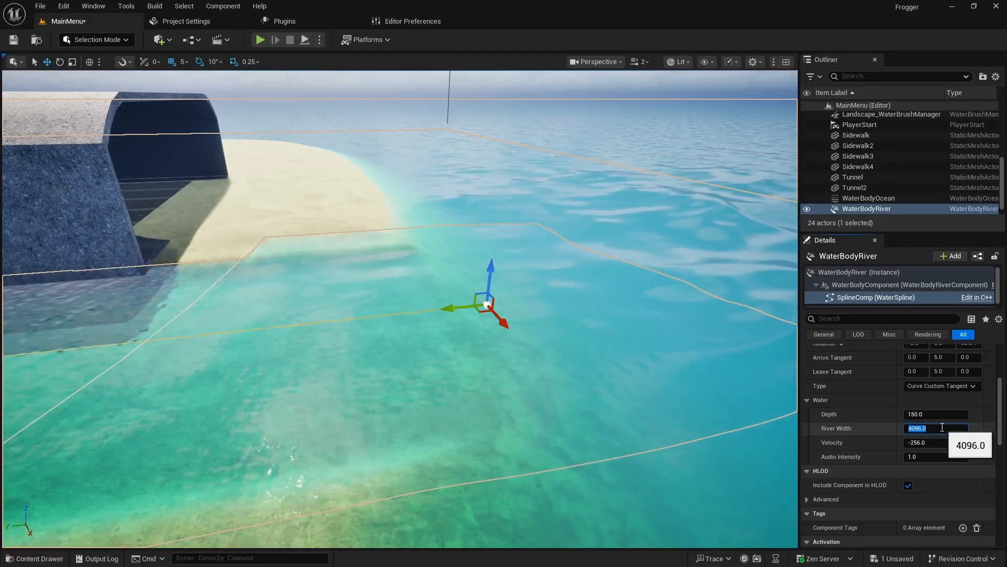
# Select the whole widened river and move it along X away from the tunnels and sidewalk.
pyautogui.moveTo(461, 391); pyautogui.dragTo(390, 370, button='right')
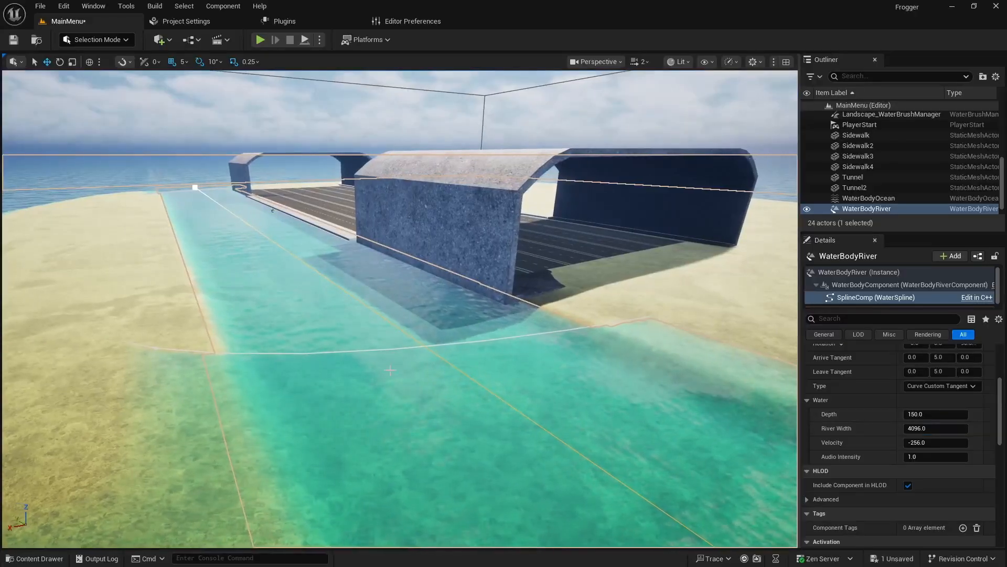
pyautogui.click(845, 272)
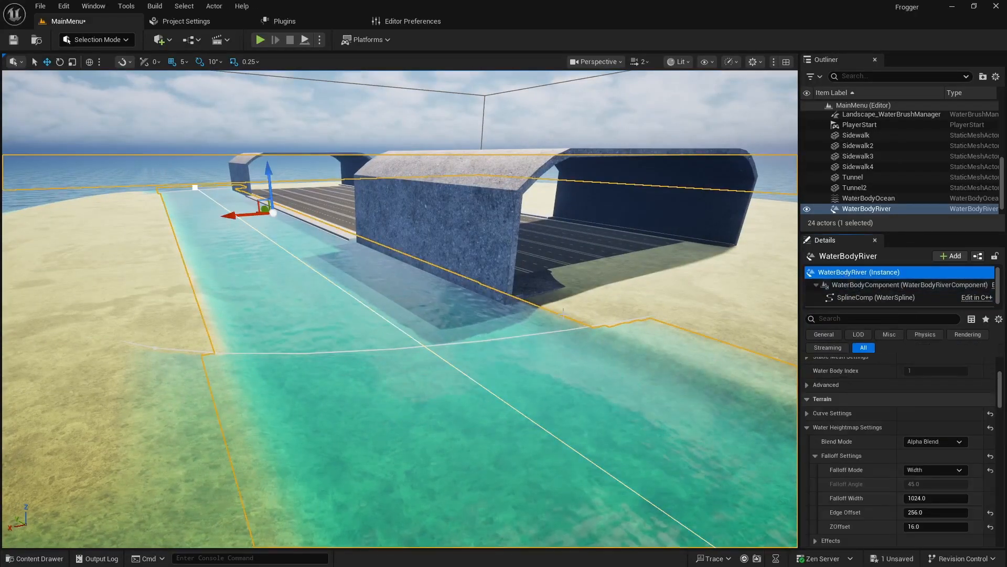
pyautogui.moveTo(563, 313); pyautogui.dragTo(403, 300, button='right')
pyautogui.moveTo(392, 298); pyautogui.dragTo(329, 310)
pyautogui.moveTo(435, 339); pyautogui.dragTo(430, 247, button='right')
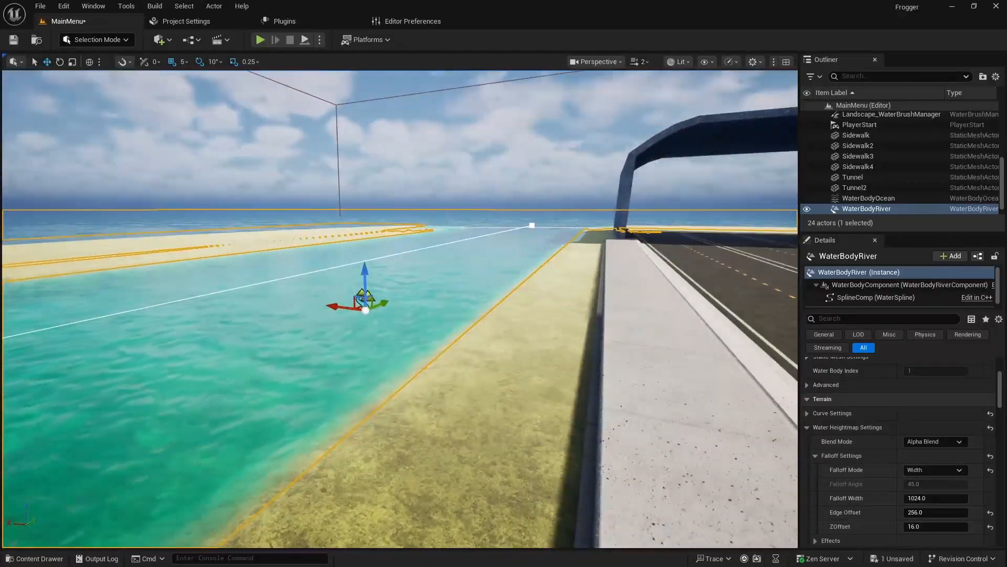
# Triple the river depth to 450 at the spline point on the positive-Y end.
pyautogui.click(532, 224)
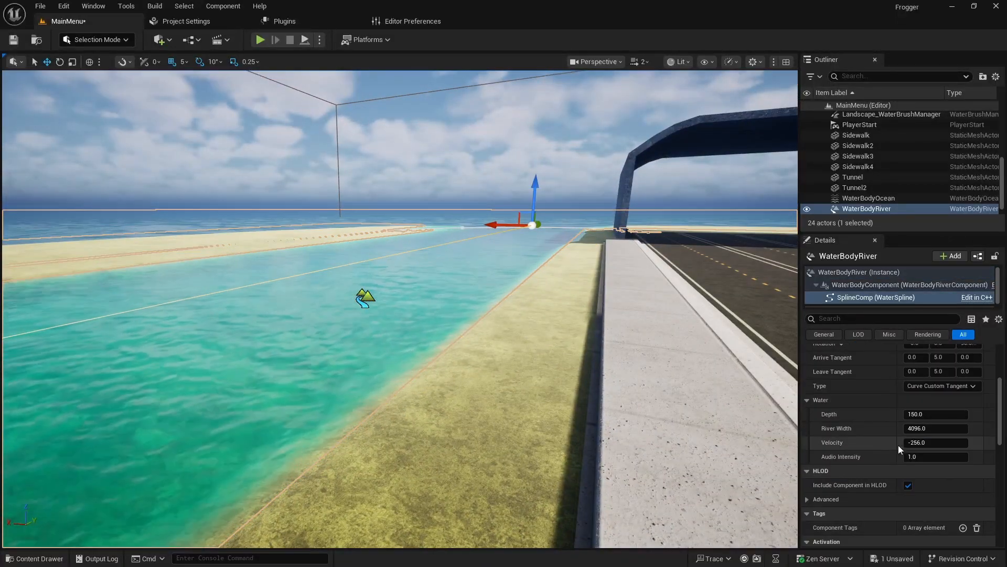
pyautogui.click(931, 412)
pyautogui.write('*3')
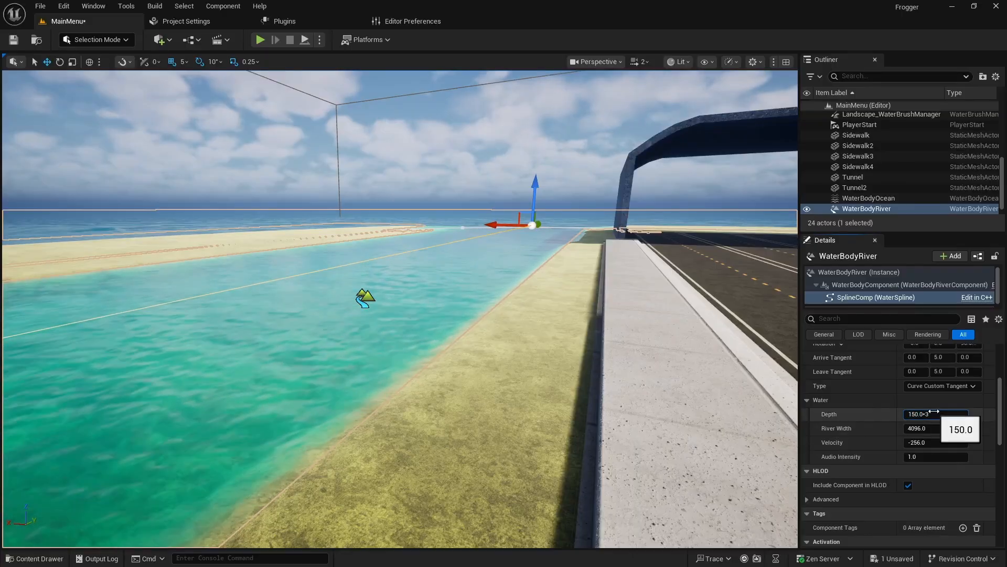
pyautogui.press('Return')
# Triple the river depth to 450 at the spline point on the negative-Y end.
pyautogui.moveTo(653, 368); pyautogui.dragTo(173, 351, button='right')
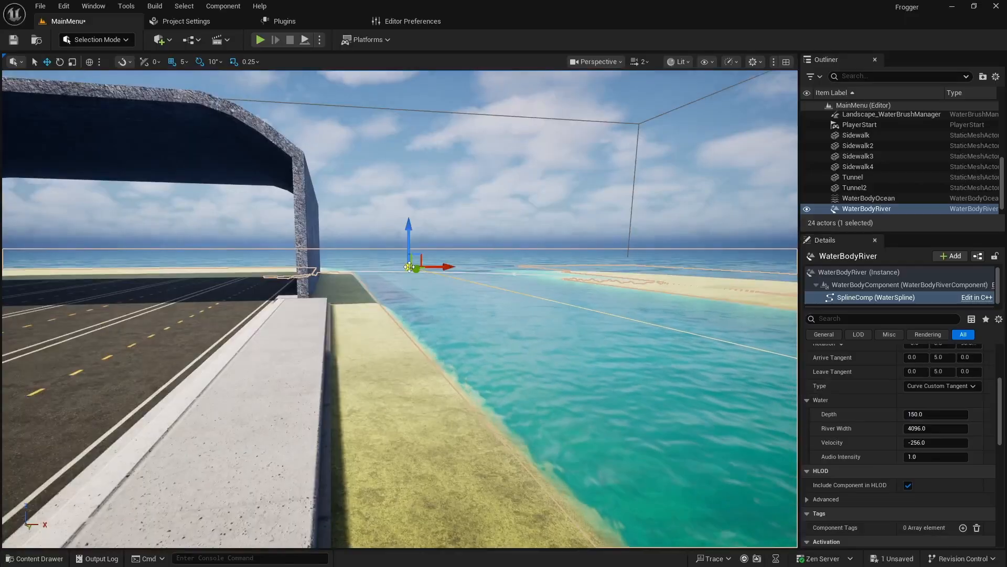
pyautogui.click(933, 412)
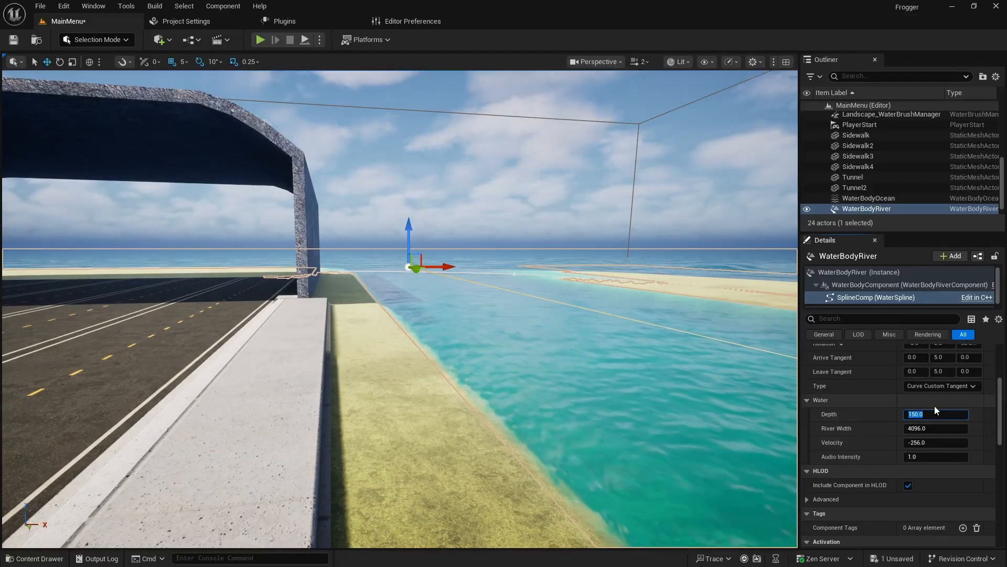
pyautogui.click(939, 414)
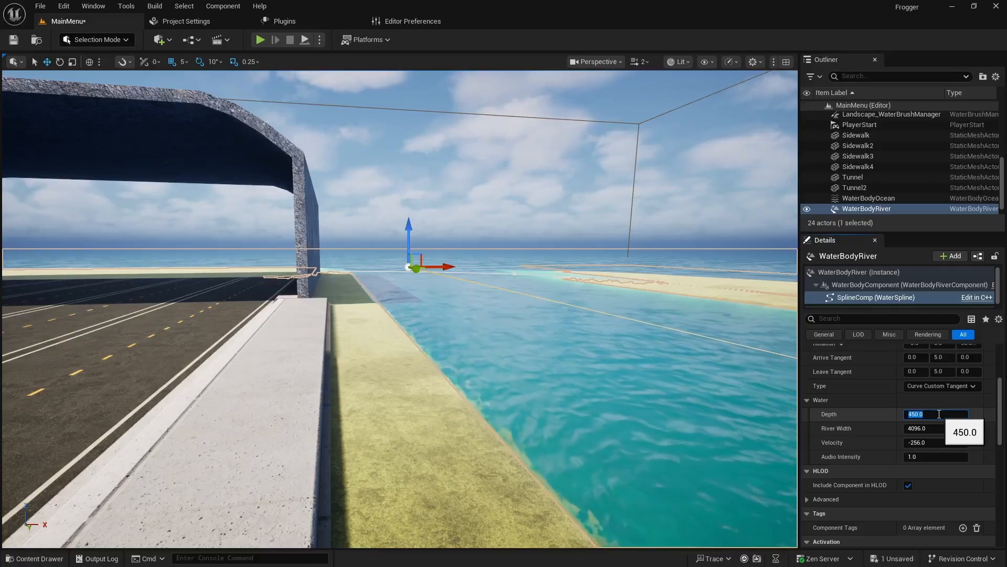
# Examine the deepened river channel along the tunnels and at both mouths where it meets the ocean.
pyautogui.press('w')
pyautogui.moveTo(577, 398); pyautogui.dragTo(150, 414, button='right')
pyautogui.press('a')
pyautogui.press('e')
pyautogui.press('d')
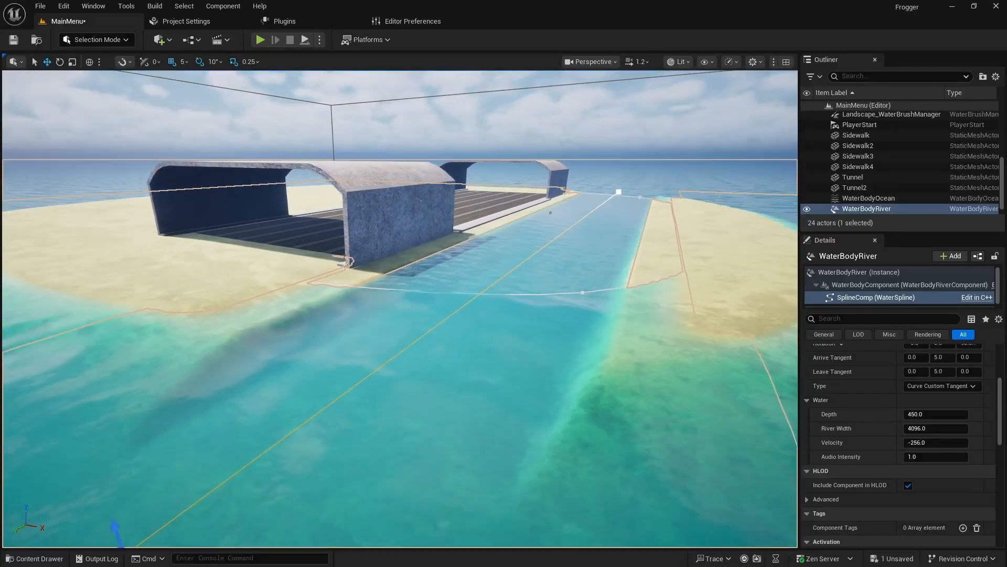
pyautogui.press('w')
pyautogui.scroll(-3, 400, 308)
pyautogui.moveTo(400, 309); pyautogui.dragTo(486, 233, button='right')
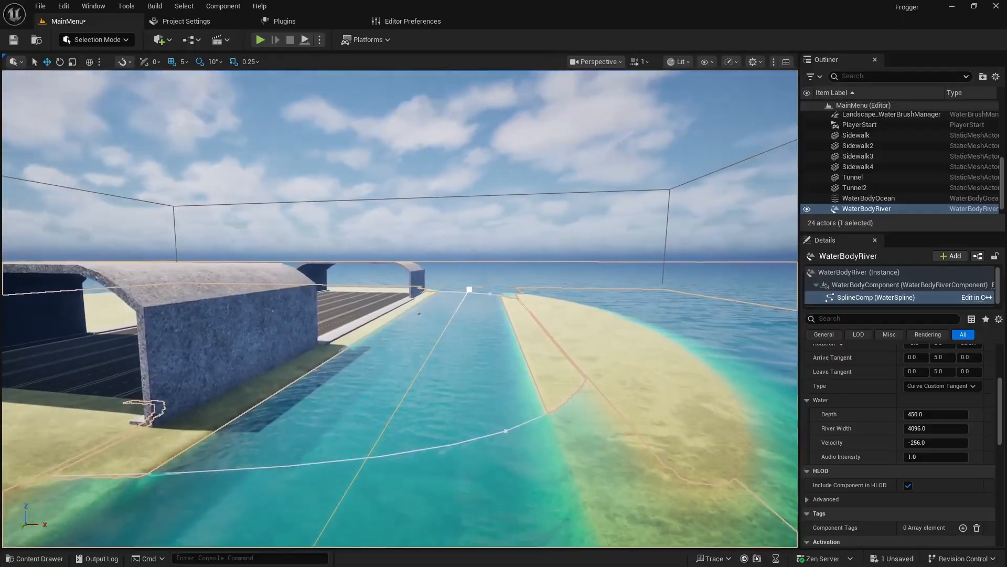
pyautogui.press('w')
pyautogui.moveTo(419, 313); pyautogui.dragTo(577, 399, button='right')
pyautogui.scroll(3, 419, 313)
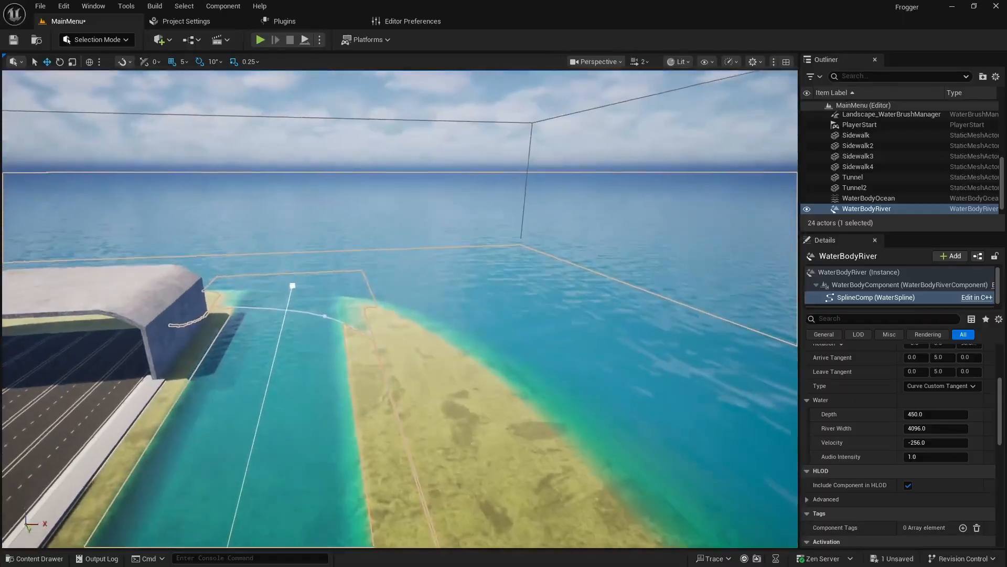
pyautogui.press('w')
pyautogui.press('w')
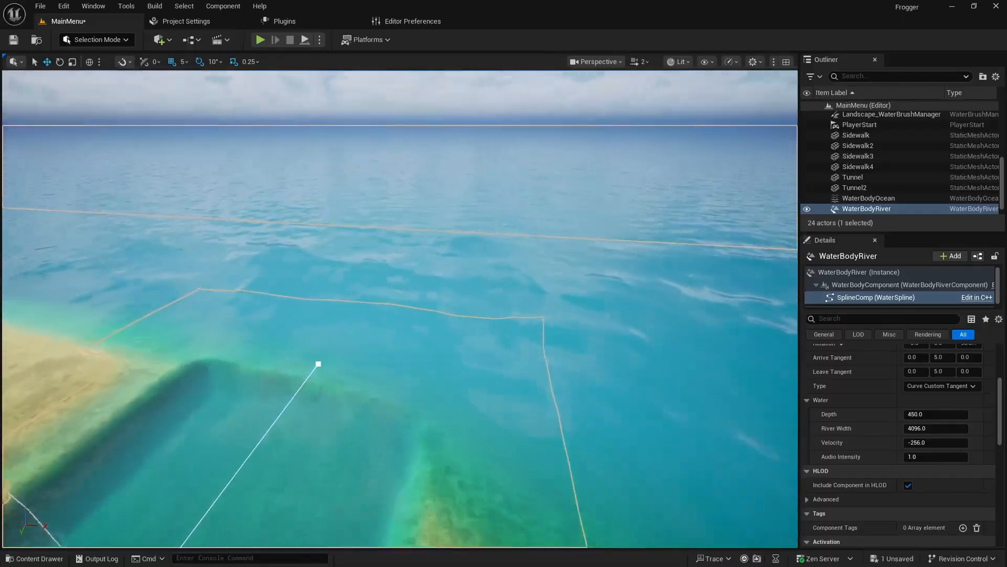
pyautogui.moveTo(445, 353); pyautogui.dragTo(361, 353, button='right')
pyautogui.press('d')
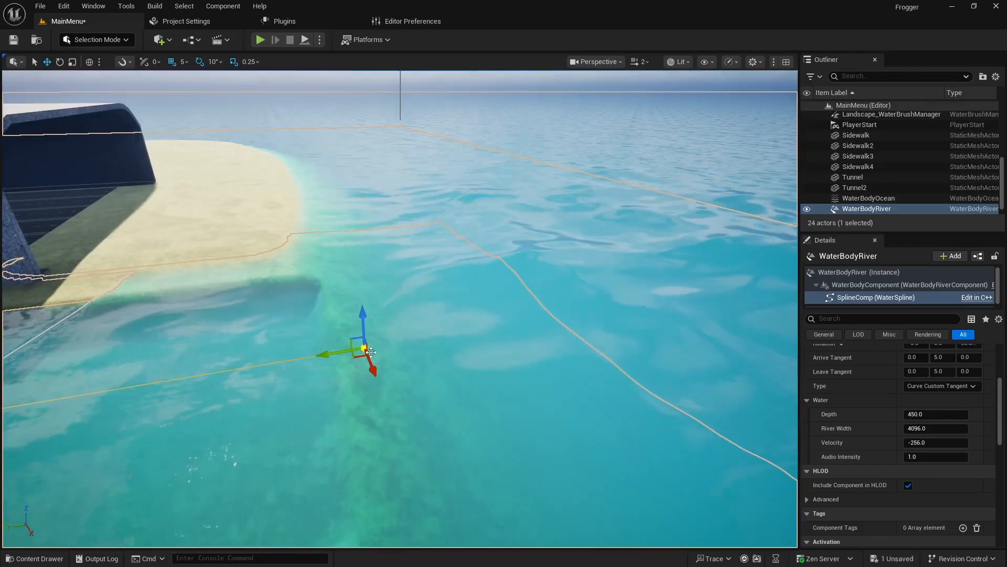